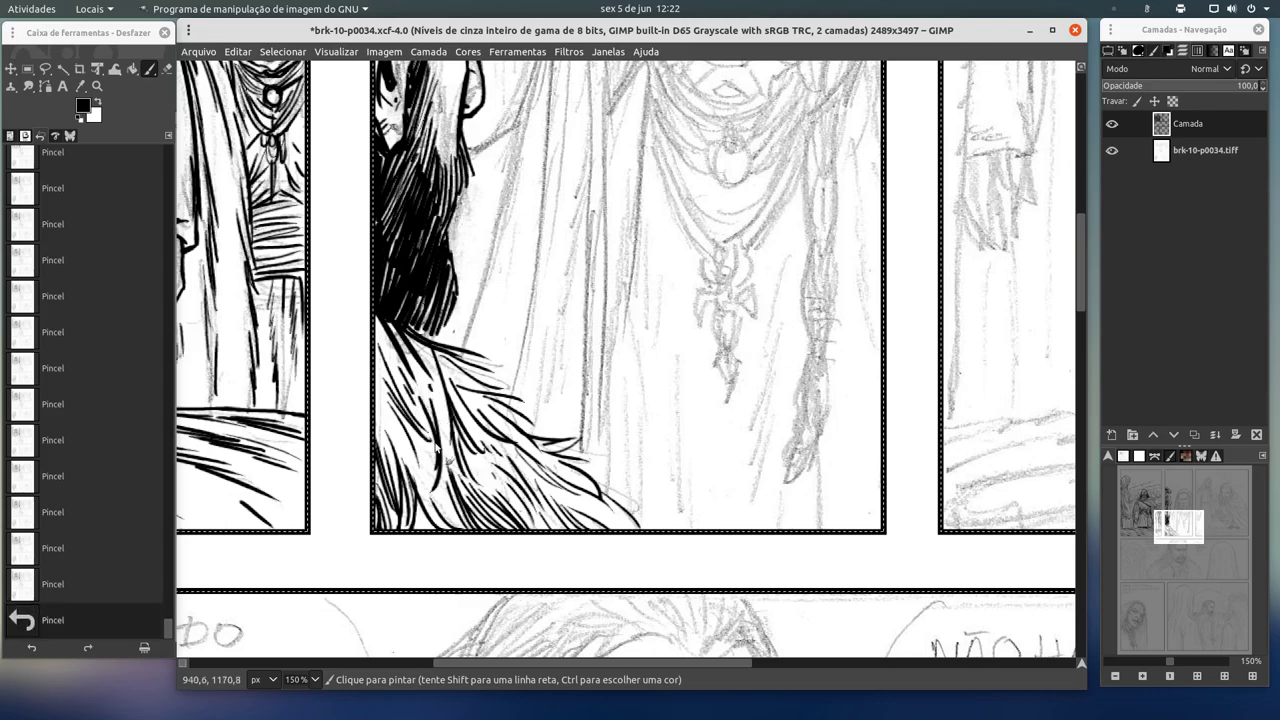
# Pan to the old woman and ink the hood's left edge and the face contour down to the chin.
pyautogui.moveTo(420, 516); pyautogui.dragTo(438, 538)
pyautogui.moveTo(1179, 528); pyautogui.dragTo(1183, 506)
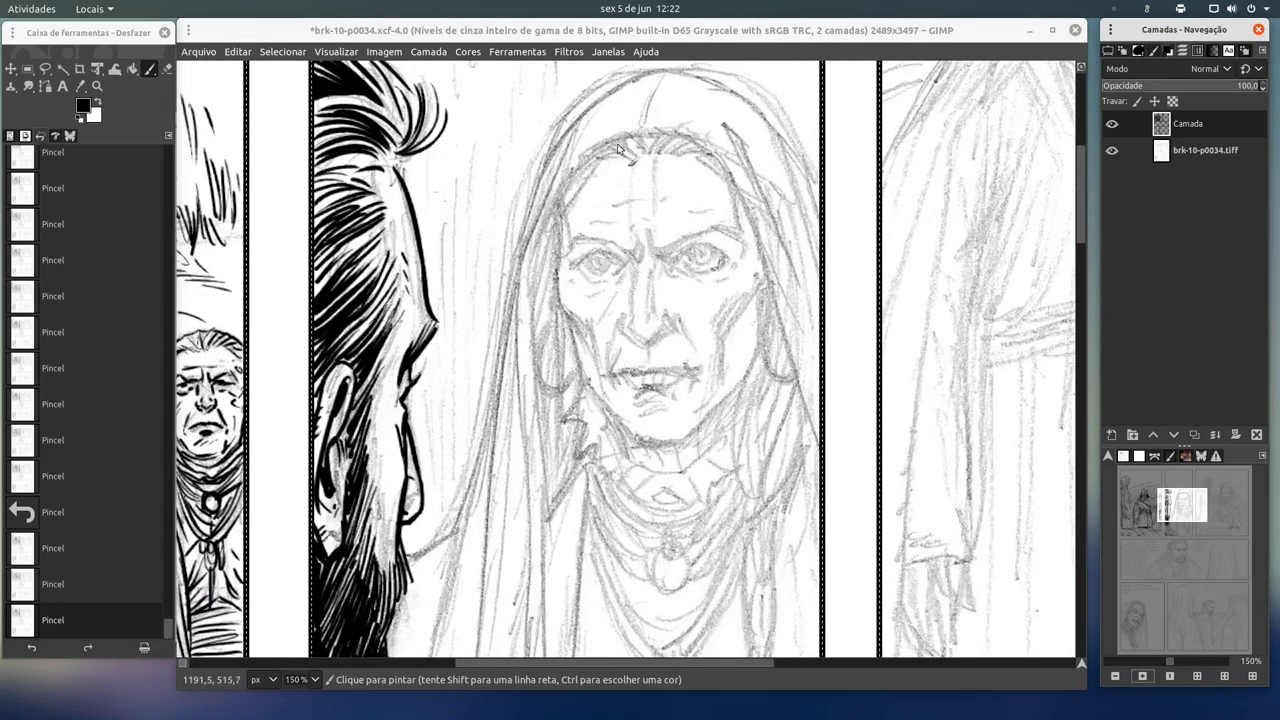
pyautogui.moveTo(626, 142); pyautogui.dragTo(530, 338)
pyautogui.moveTo(575, 507); pyautogui.dragTo(569, 513)
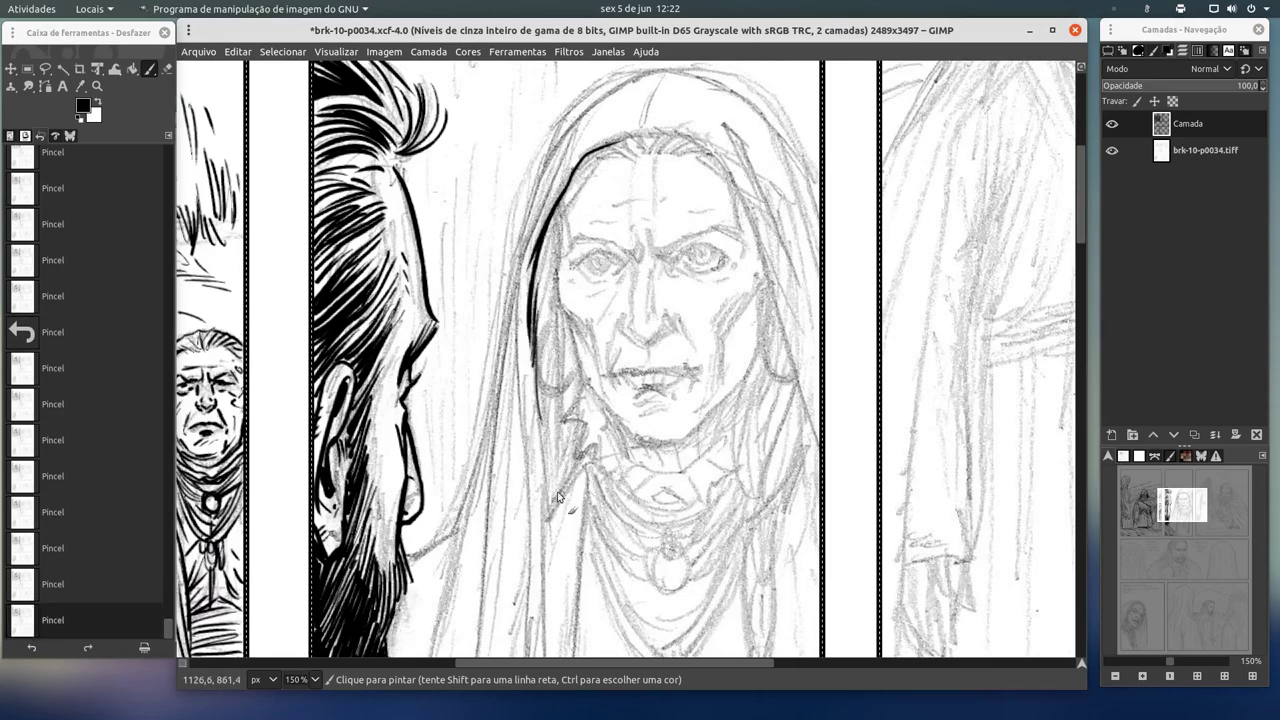
pyautogui.moveTo(620, 163); pyautogui.dragTo(566, 210)
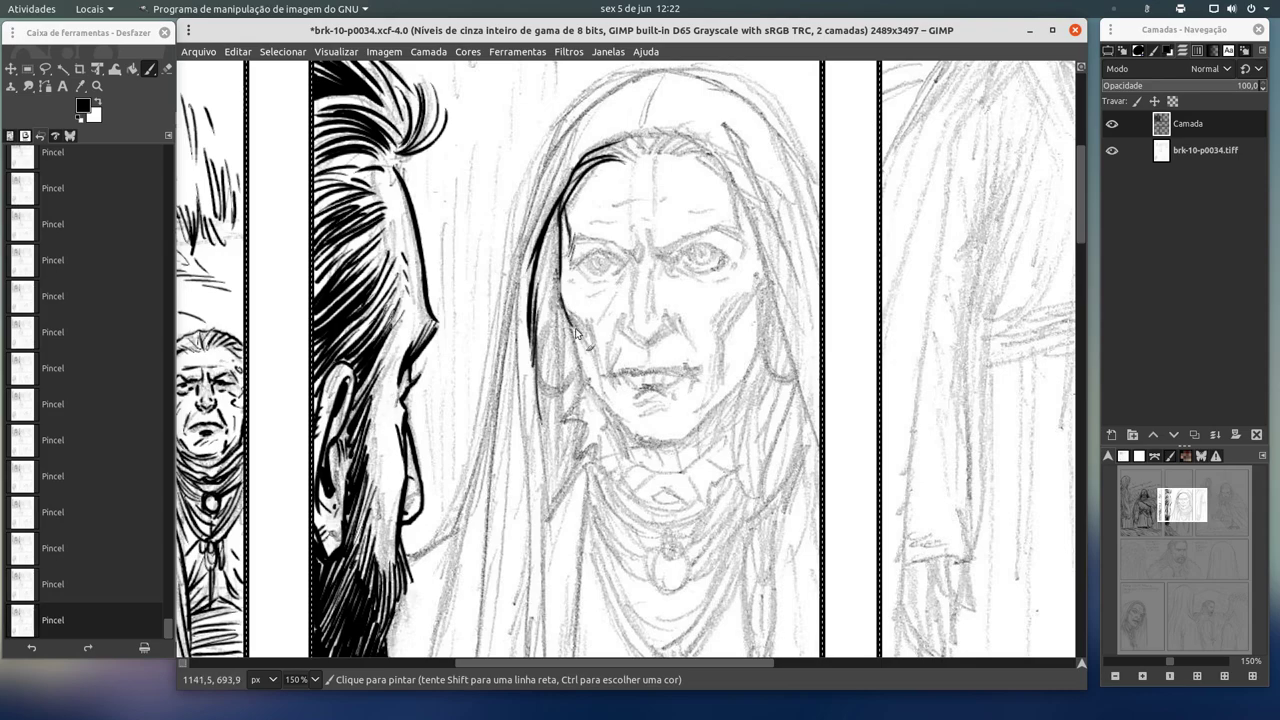
pyautogui.moveTo(575, 316)
pyautogui.mouseDown()
pyautogui.moveTo(610, 360)
pyautogui.moveTo(605, 385)
pyautogui.moveTo(650, 431)
pyautogui.moveTo(642, 440)
pyautogui.moveTo(692, 437)
pyautogui.mouseUp()
# Ink the right cheek line and the left eyebrow with marks at its inner end.
pyautogui.moveTo(748, 290); pyautogui.dragTo(726, 320)
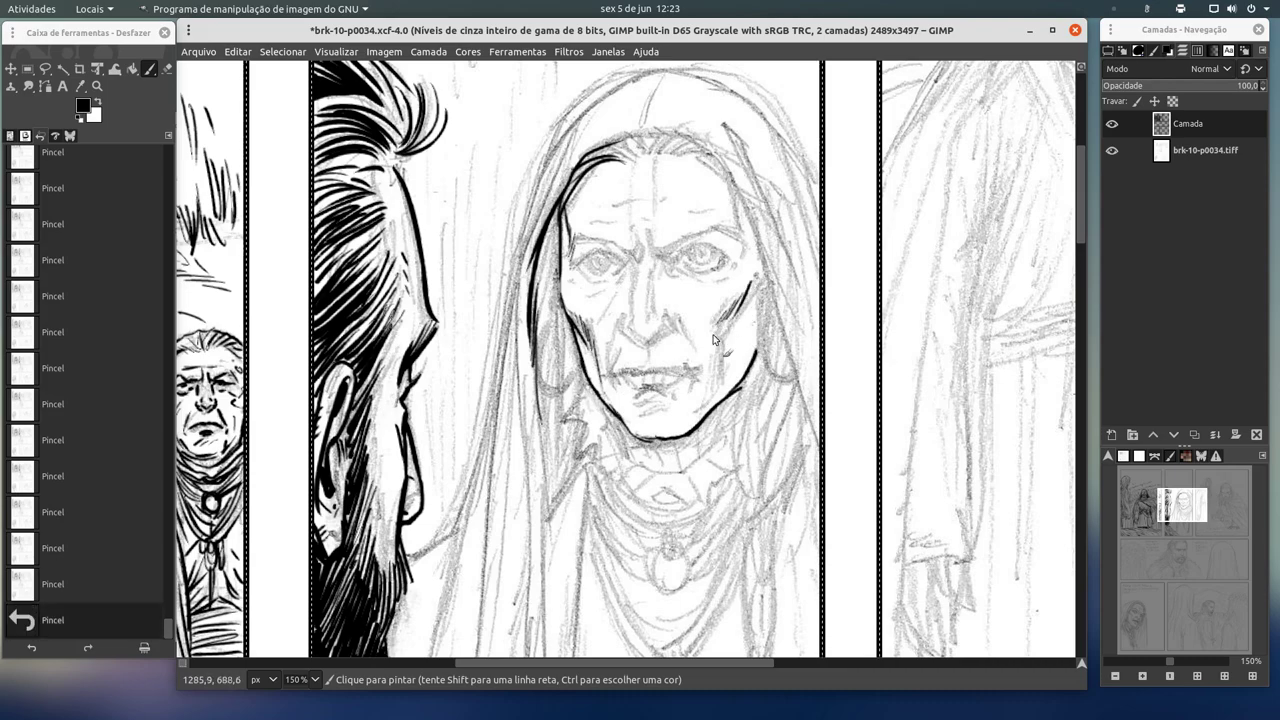
pyautogui.moveTo(724, 365); pyautogui.dragTo(704, 402)
pyautogui.moveTo(571, 244)
pyautogui.mouseDown()
pyautogui.moveTo(635, 256)
pyautogui.moveTo(636, 244)
pyautogui.moveTo(640, 258)
pyautogui.mouseUp()
pyautogui.moveTo(645, 226); pyautogui.dragTo(648, 234)
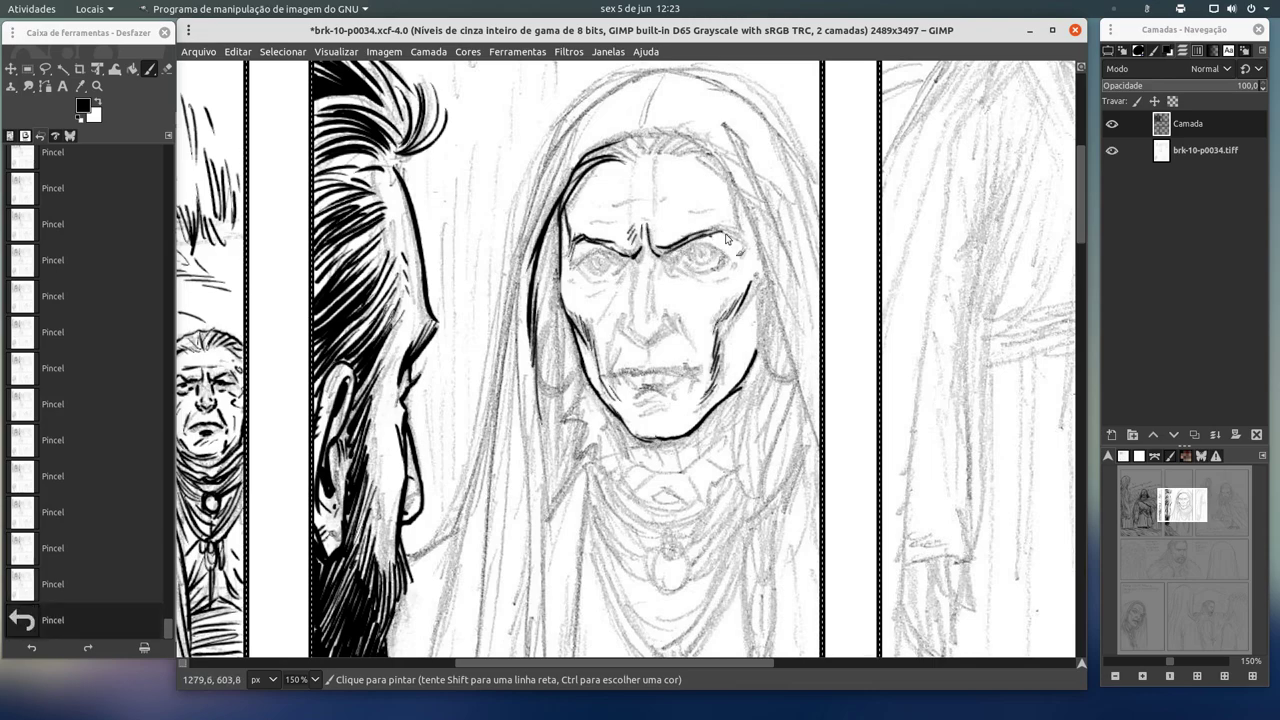
# Add forehead wrinkle lines, head-top strokes and the line at the head's right.
pyautogui.moveTo(734, 190); pyautogui.dragTo(742, 230)
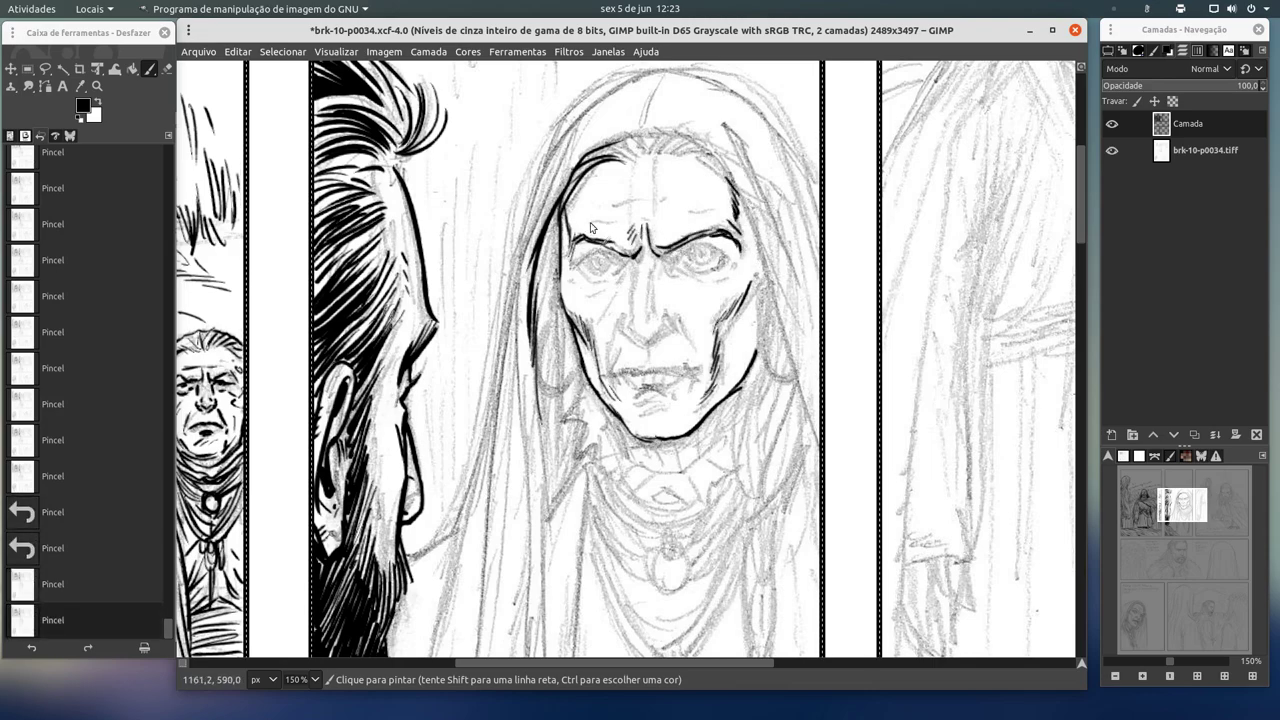
pyautogui.moveTo(605, 206)
pyautogui.mouseDown()
pyautogui.moveTo(645, 205)
pyautogui.moveTo(640, 255)
pyautogui.mouseUp()
pyautogui.moveTo(648, 226); pyautogui.dragTo(660, 256)
pyautogui.moveTo(655, 150)
pyautogui.mouseDown()
pyautogui.moveTo(656, 230)
pyautogui.moveTo(652, 158)
pyautogui.moveTo(690, 150)
pyautogui.moveTo(736, 196)
pyautogui.mouseUp()
pyautogui.moveTo(570, 264)
pyautogui.mouseDown()
pyautogui.moveTo(584, 258)
pyautogui.moveTo(632, 286)
pyautogui.moveTo(580, 264)
pyautogui.moveTo(598, 286)
pyautogui.mouseUp()
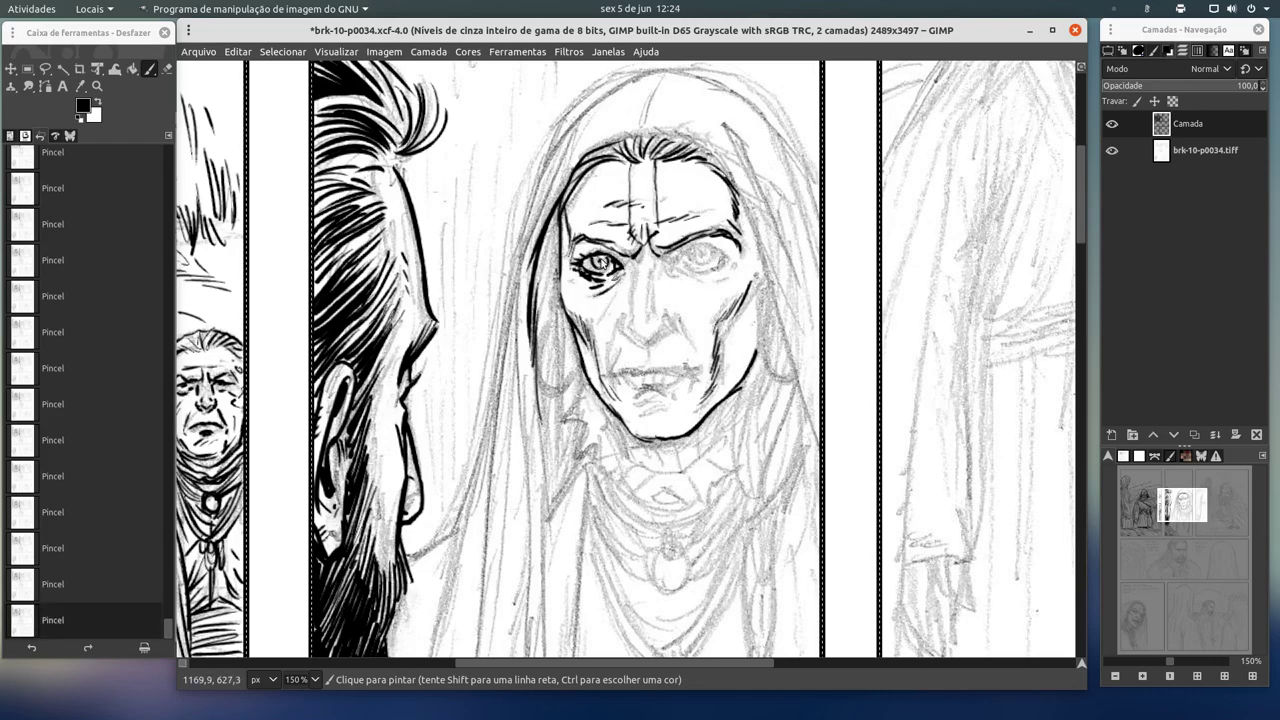
# Ink the nose, nostril and mouth line, undoing the unwanted strokes.
pyautogui.moveTo(603, 264); pyautogui.dragTo(601, 265)
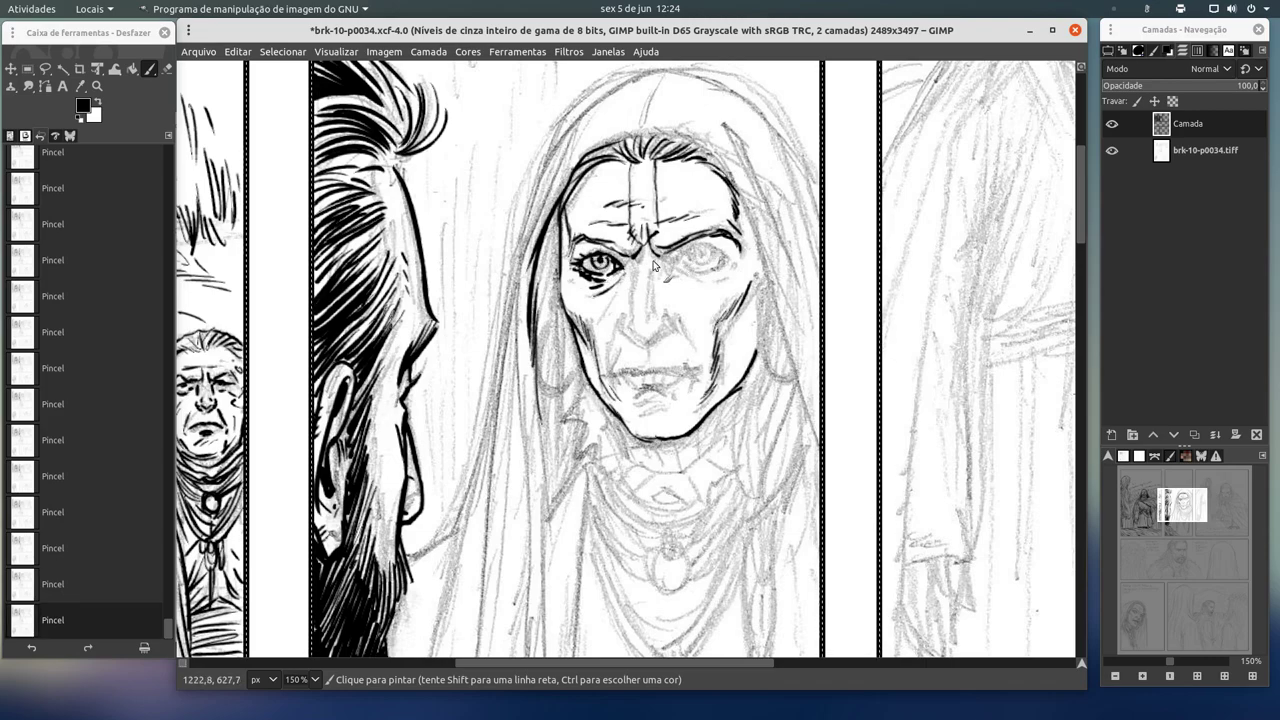
pyautogui.moveTo(636, 262); pyautogui.dragTo(633, 311)
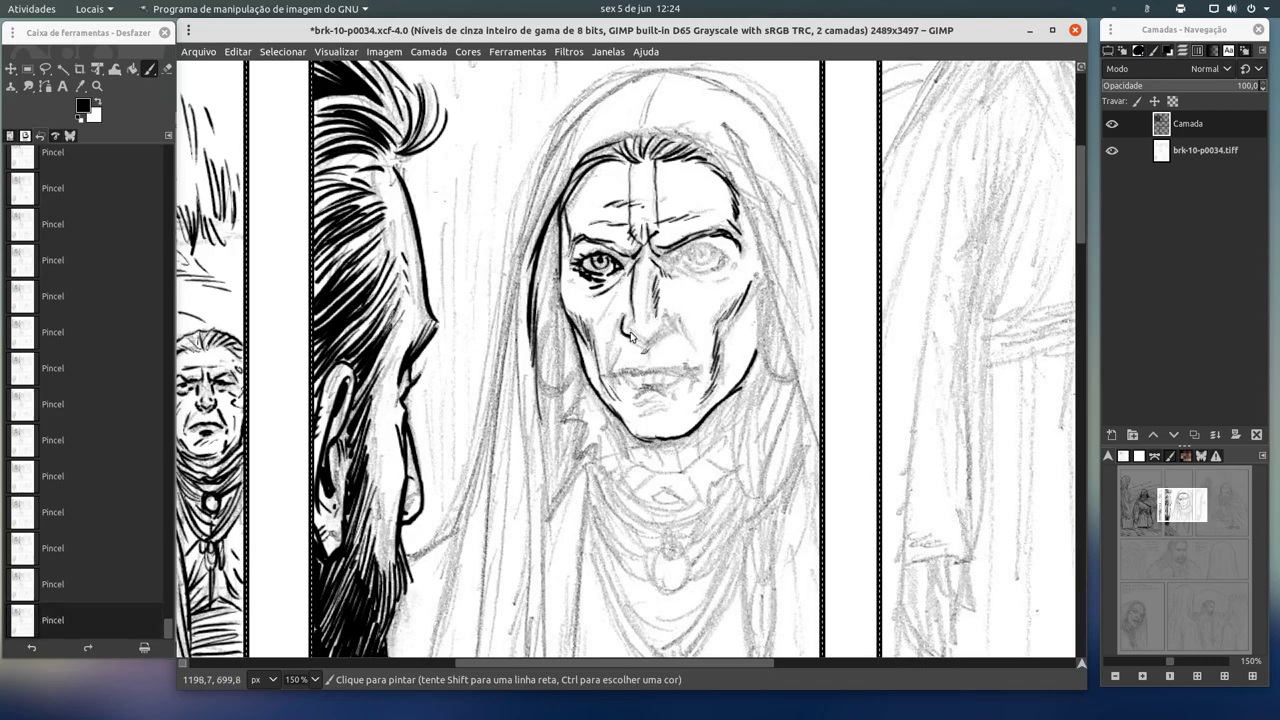
pyautogui.moveTo(645, 349)
pyautogui.mouseDown()
pyautogui.moveTo(666, 335)
pyautogui.moveTo(616, 366)
pyautogui.mouseUp()
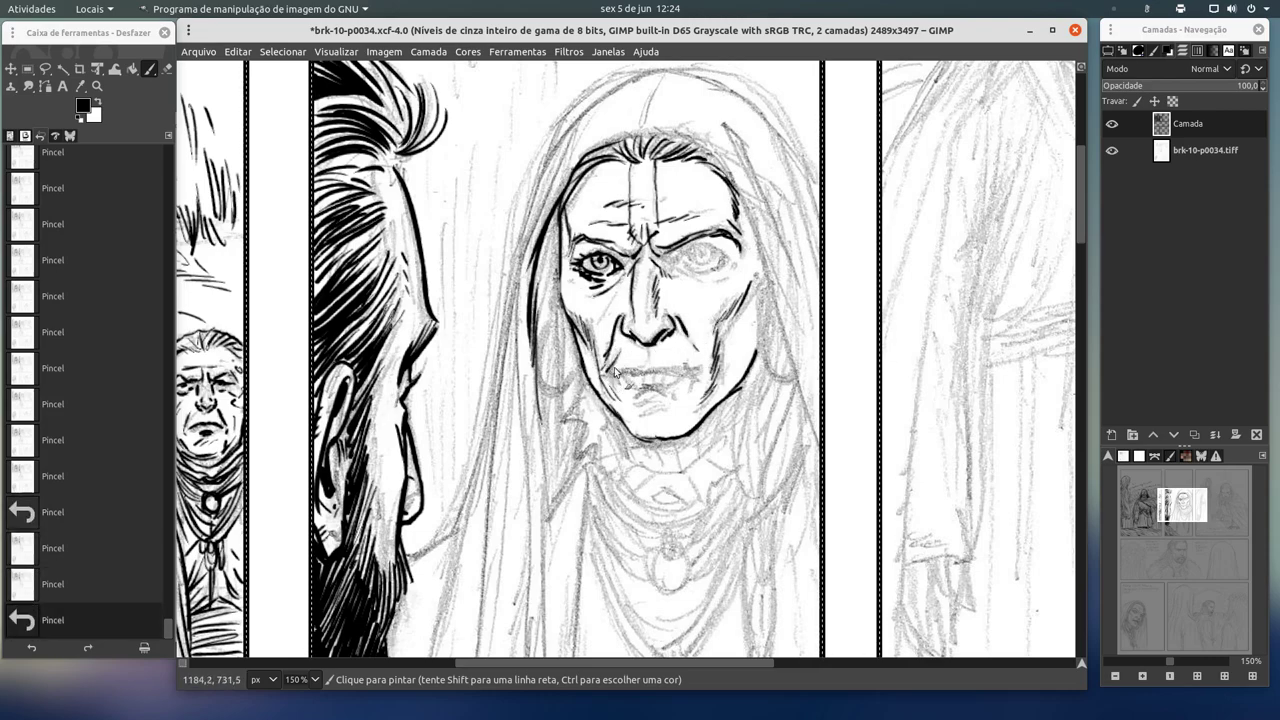
pyautogui.moveTo(608, 376)
pyautogui.mouseDown()
pyautogui.moveTo(630, 396)
pyautogui.moveTo(670, 372)
pyautogui.mouseUp()
pyautogui.hotkey('ctrl', 'z')
pyautogui.hotkey('ctrl', 'z')
pyautogui.hotkey('ctrl', 'z')
pyautogui.hotkey('ctrl', 'z')
pyautogui.hotkey('ctrl', 'z')
pyautogui.hotkey('ctrl', 'z')
pyautogui.hotkey('ctrl', 'z')
pyautogui.hotkey('ctrl', 'z')
pyautogui.hotkey('ctrl', 'z')
pyautogui.hotkey('ctrl', 'z')
# Ink the right eye details, the left eye's outer corner and a long line beside the hair.
pyautogui.moveTo(668, 270)
pyautogui.mouseDown()
pyautogui.moveTo(688, 250)
pyautogui.moveTo(713, 254)
pyautogui.moveTo(683, 266)
pyautogui.mouseUp()
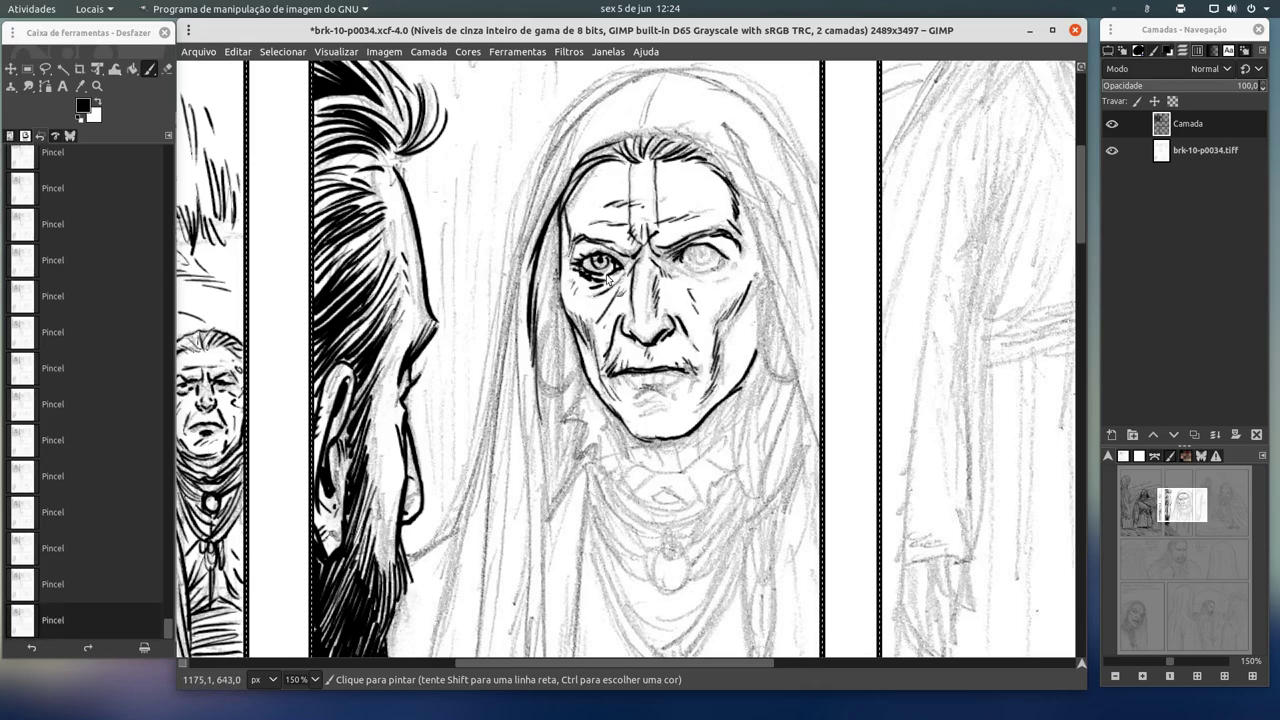
pyautogui.moveTo(588, 272); pyautogui.dragTo(575, 256)
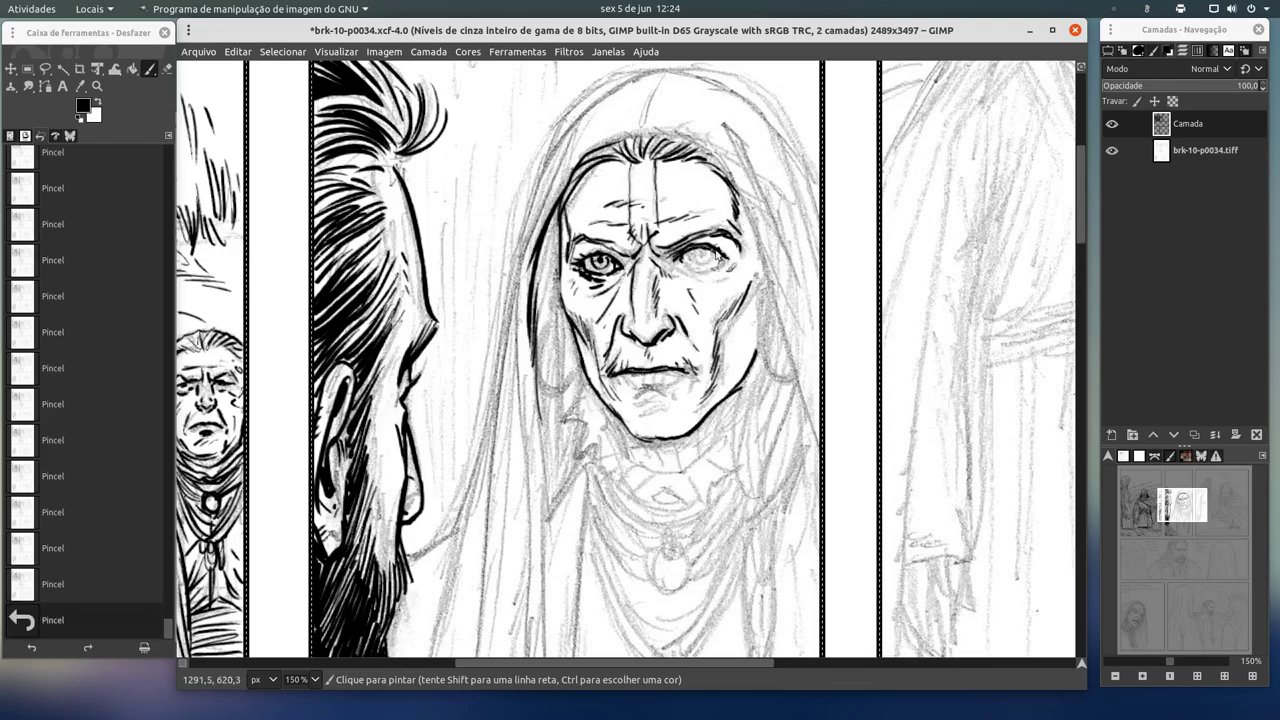
pyautogui.moveTo(697, 255)
pyautogui.mouseDown()
pyautogui.moveTo(720, 280)
pyautogui.moveTo(700, 254)
pyautogui.mouseUp()
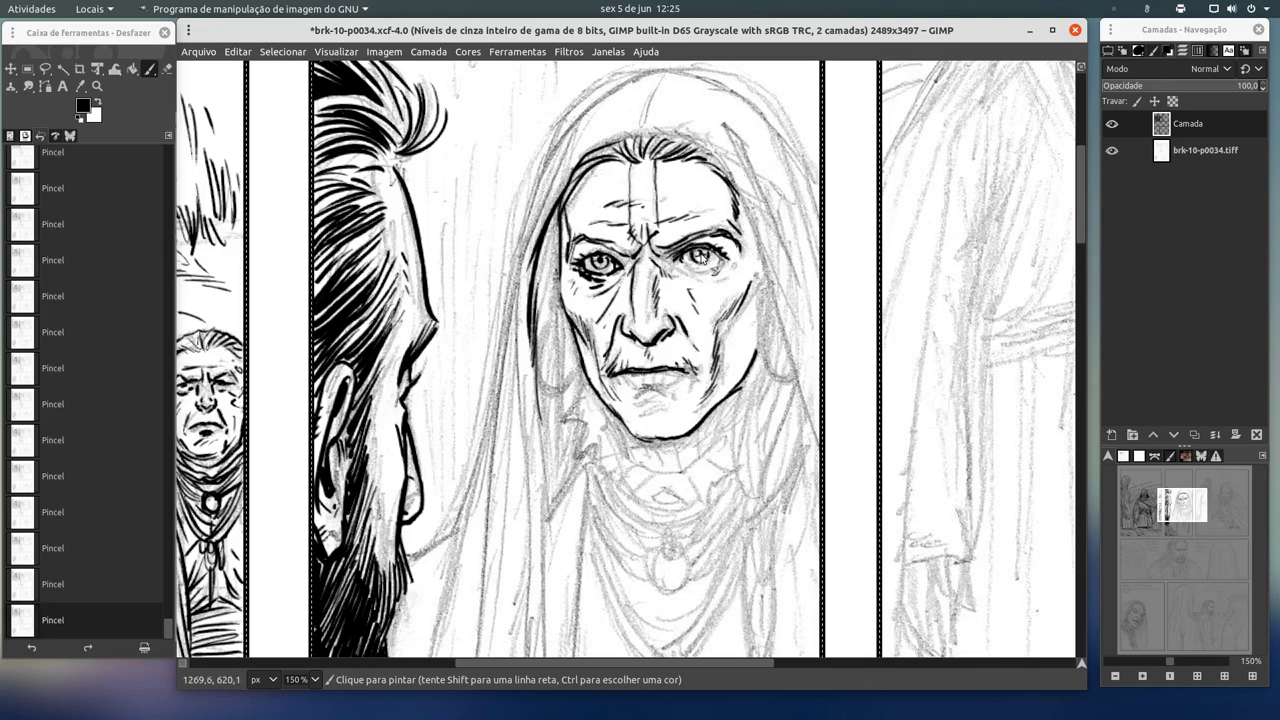
pyautogui.moveTo(687, 268); pyautogui.dragTo(683, 270)
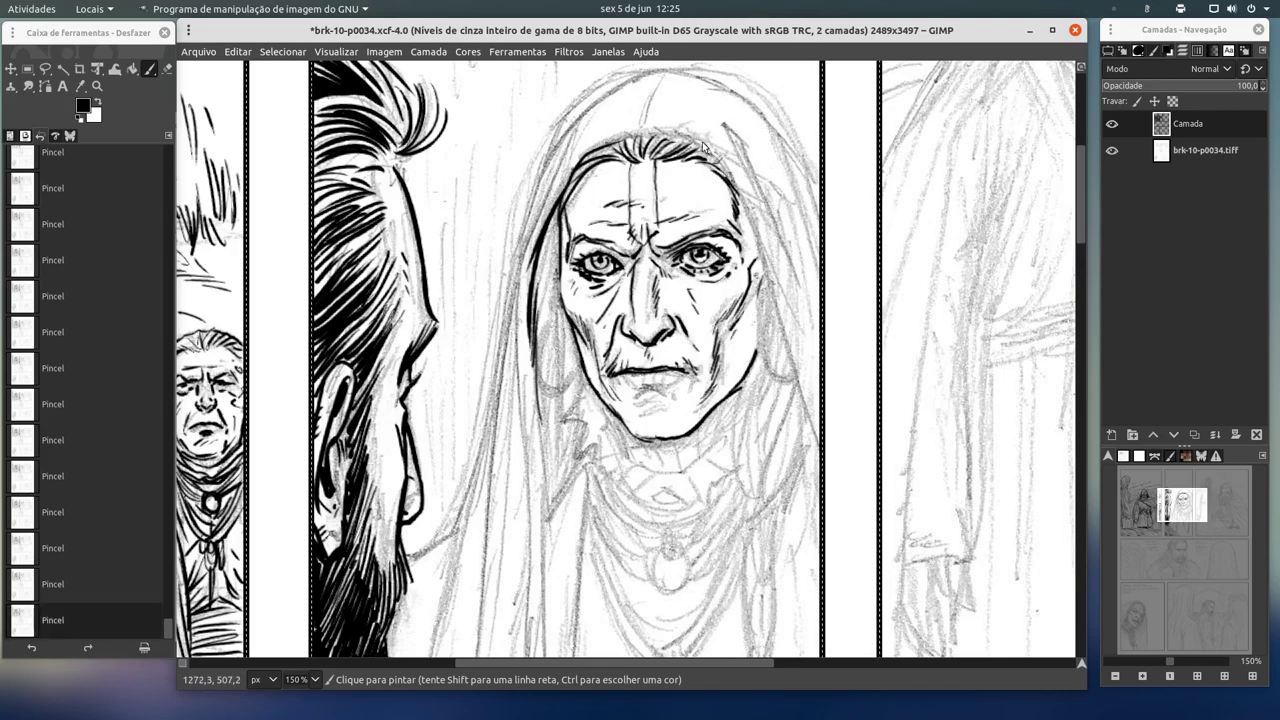
pyautogui.moveTo(751, 222); pyautogui.dragTo(826, 460)
# Darken the hairline around the face and ink the hood edges beside it.
pyautogui.moveTo(722, 143)
pyautogui.mouseDown()
pyautogui.moveTo(785, 235)
pyautogui.moveTo(706, 80)
pyautogui.mouseUp()
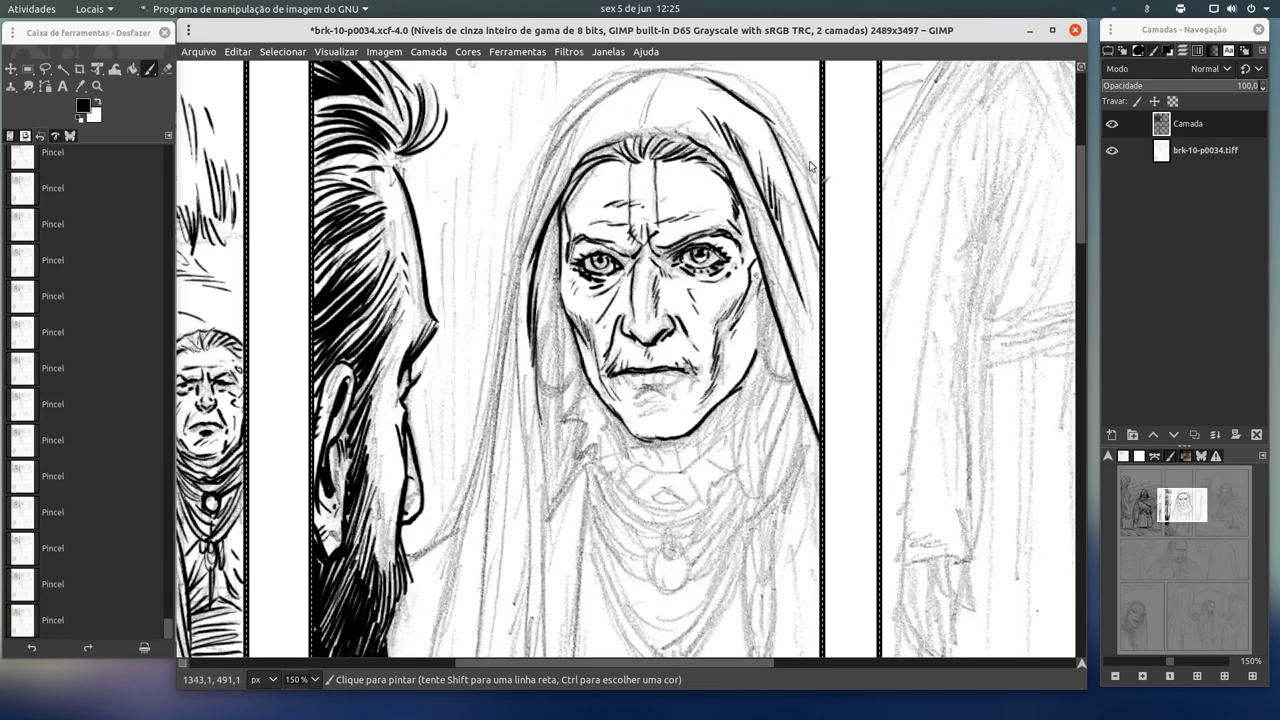
pyautogui.moveTo(770, 122); pyautogui.dragTo(800, 170)
pyautogui.moveTo(718, 146); pyautogui.dragTo(700, 124)
pyautogui.moveTo(604, 156)
pyautogui.mouseDown()
pyautogui.moveTo(690, 140)
pyautogui.moveTo(541, 247)
pyautogui.moveTo(560, 290)
pyautogui.moveTo(538, 310)
pyautogui.moveTo(536, 378)
pyautogui.mouseUp()
pyautogui.moveTo(538, 390); pyautogui.dragTo(546, 303)
pyautogui.moveTo(567, 391)
pyautogui.mouseDown()
pyautogui.moveTo(569, 349)
pyautogui.moveTo(544, 452)
pyautogui.moveTo(556, 485)
pyautogui.mouseUp()
pyautogui.moveTo(585, 130); pyautogui.dragTo(522, 290)
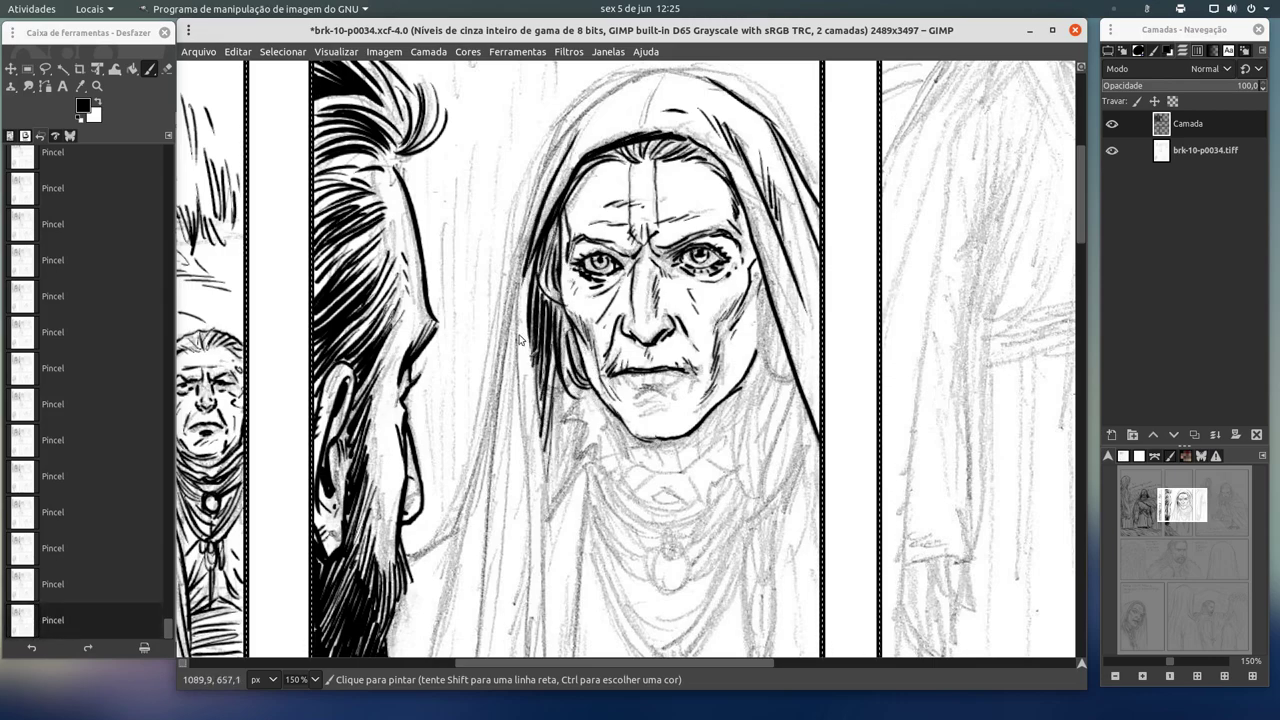
# Ink the robe's left side and a long outer left hood line, plus strokes at the hood top.
pyautogui.moveTo(527, 446)
pyautogui.mouseDown()
pyautogui.moveTo(533, 620)
pyautogui.moveTo(548, 648)
pyautogui.mouseUp()
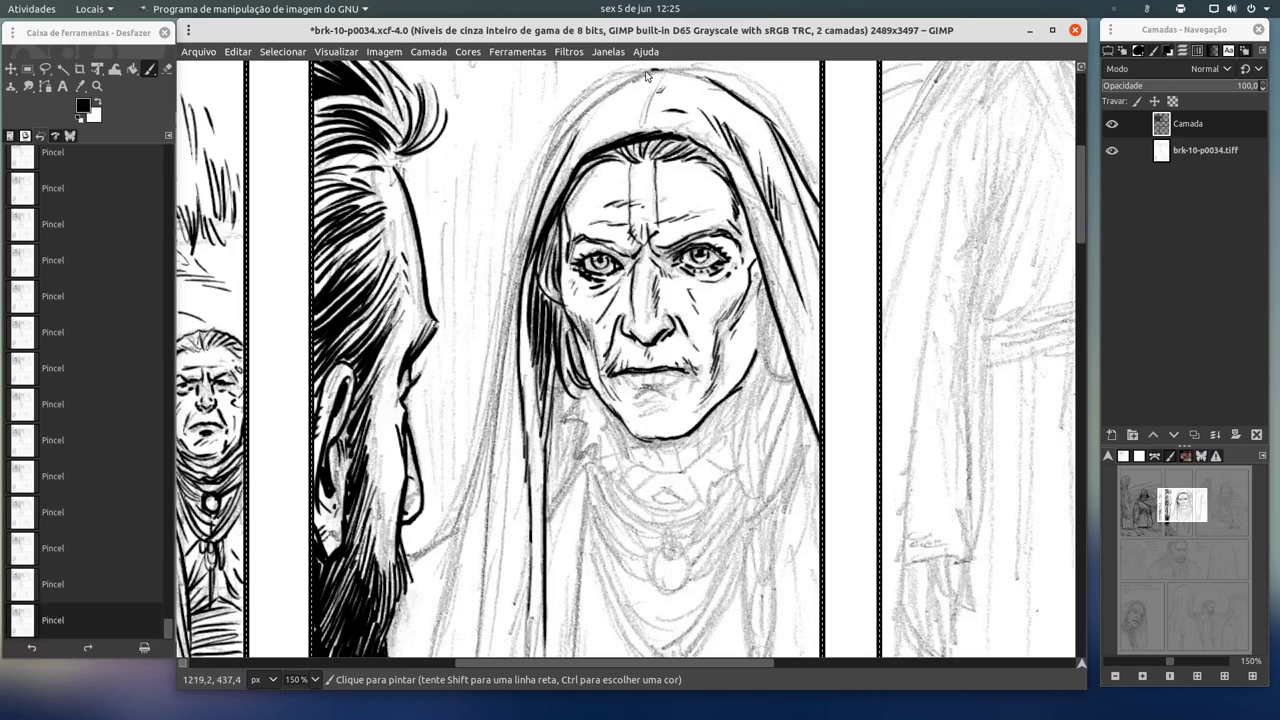
pyautogui.moveTo(558, 150); pyautogui.dragTo(484, 404)
pyautogui.moveTo(510, 336); pyautogui.dragTo(444, 620)
pyautogui.moveTo(518, 300); pyautogui.dragTo(486, 468)
pyautogui.moveTo(500, 420)
pyautogui.mouseDown()
pyautogui.moveTo(488, 520)
pyautogui.moveTo(437, 607)
pyautogui.mouseUp()
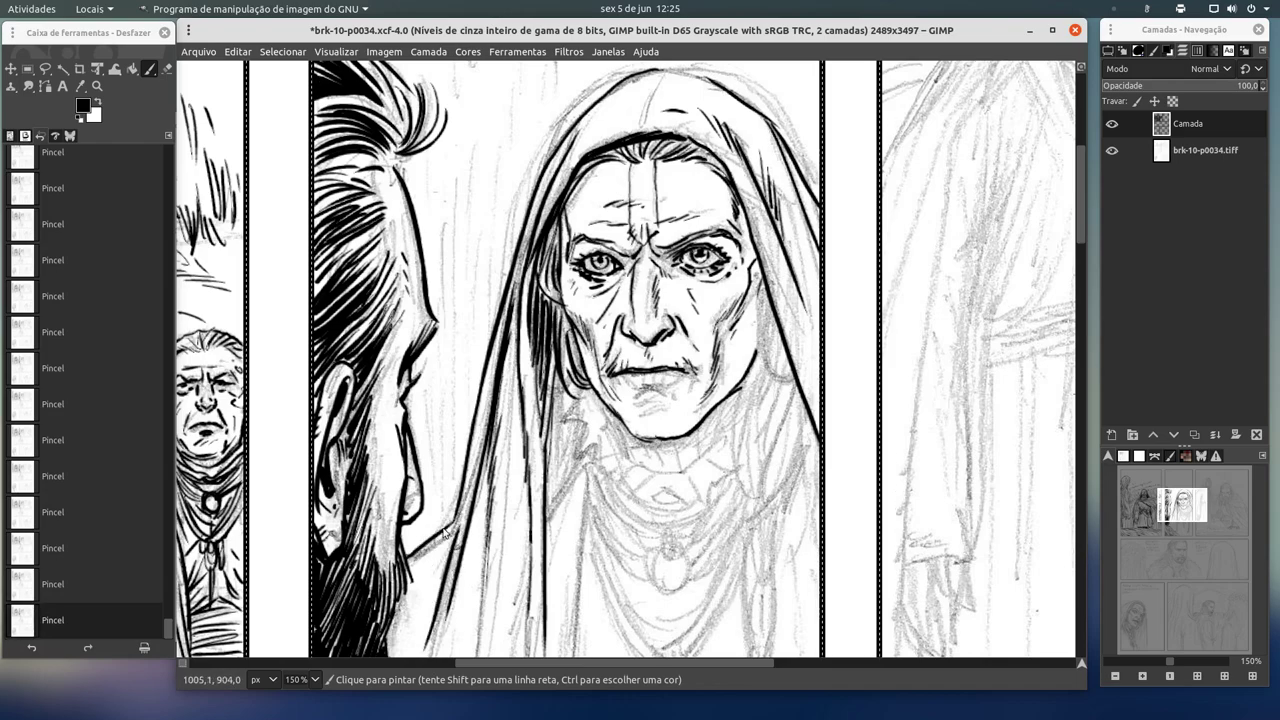
pyautogui.moveTo(596, 145)
pyautogui.mouseDown()
pyautogui.moveTo(612, 122)
pyautogui.moveTo(650, 112)
pyautogui.mouseUp()
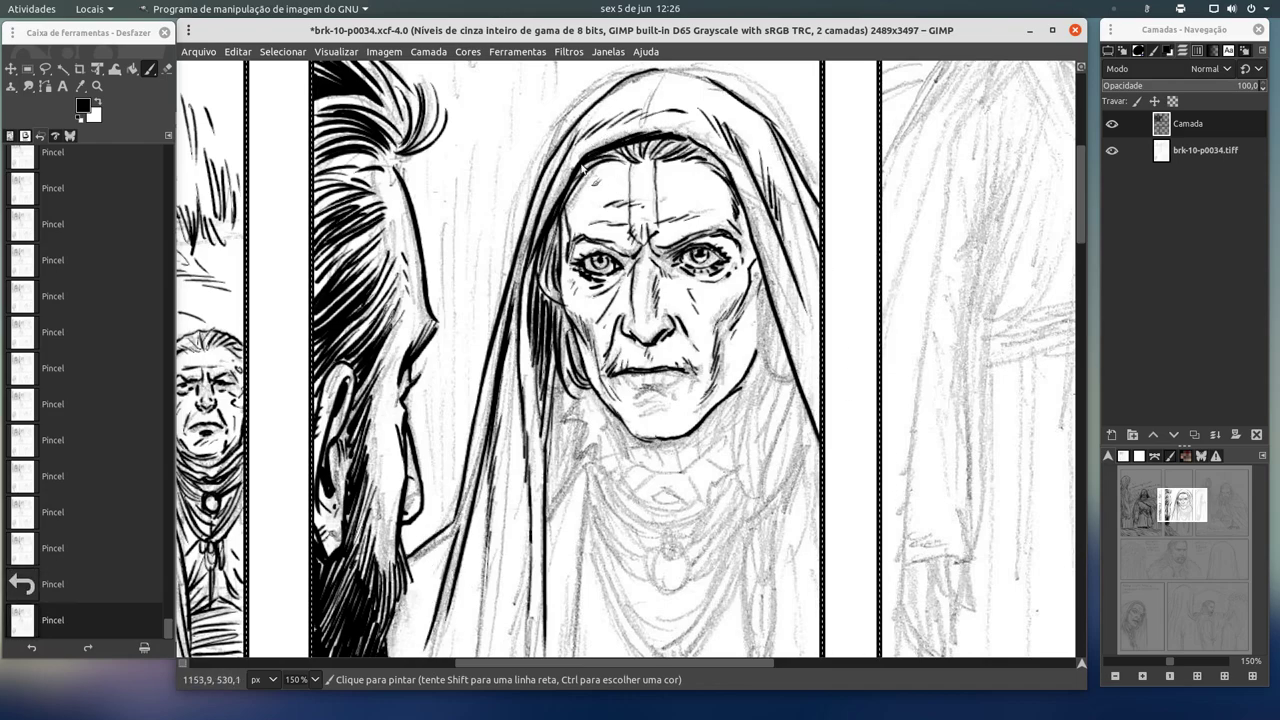
# Hatch under the mustache and lower lip, undoing and redrawing the short strokes.
pyautogui.moveTo(667, 214)
pyautogui.mouseDown()
pyautogui.moveTo(690, 230)
pyautogui.moveTo(682, 276)
pyautogui.moveTo(646, 288)
pyautogui.moveTo(684, 296)
pyautogui.moveTo(667, 316)
pyautogui.mouseUp()
pyautogui.moveTo(638, 389)
pyautogui.mouseDown()
pyautogui.moveTo(635, 378)
pyautogui.moveTo(678, 382)
pyautogui.moveTo(633, 392)
pyautogui.moveTo(679, 381)
pyautogui.moveTo(626, 396)
pyautogui.moveTo(638, 406)
pyautogui.mouseUp()
pyautogui.moveTo(682, 390); pyautogui.dragTo(654, 414)
pyautogui.hotkey('ctrl', 'z')
pyautogui.hotkey('ctrl', 'z')
pyautogui.hotkey('ctrl', 'z')
pyautogui.hotkey('ctrl', 'z')
pyautogui.hotkey('ctrl', 'z')
pyautogui.hotkey('ctrl', 'z')
pyautogui.hotkey('ctrl', 'z')
pyautogui.hotkey('ctrl', 'z')
pyautogui.hotkey('ctrl', 'z')
pyautogui.moveTo(691, 382)
pyautogui.mouseDown()
pyautogui.moveTo(660, 392)
pyautogui.moveTo(694, 386)
pyautogui.mouseUp()
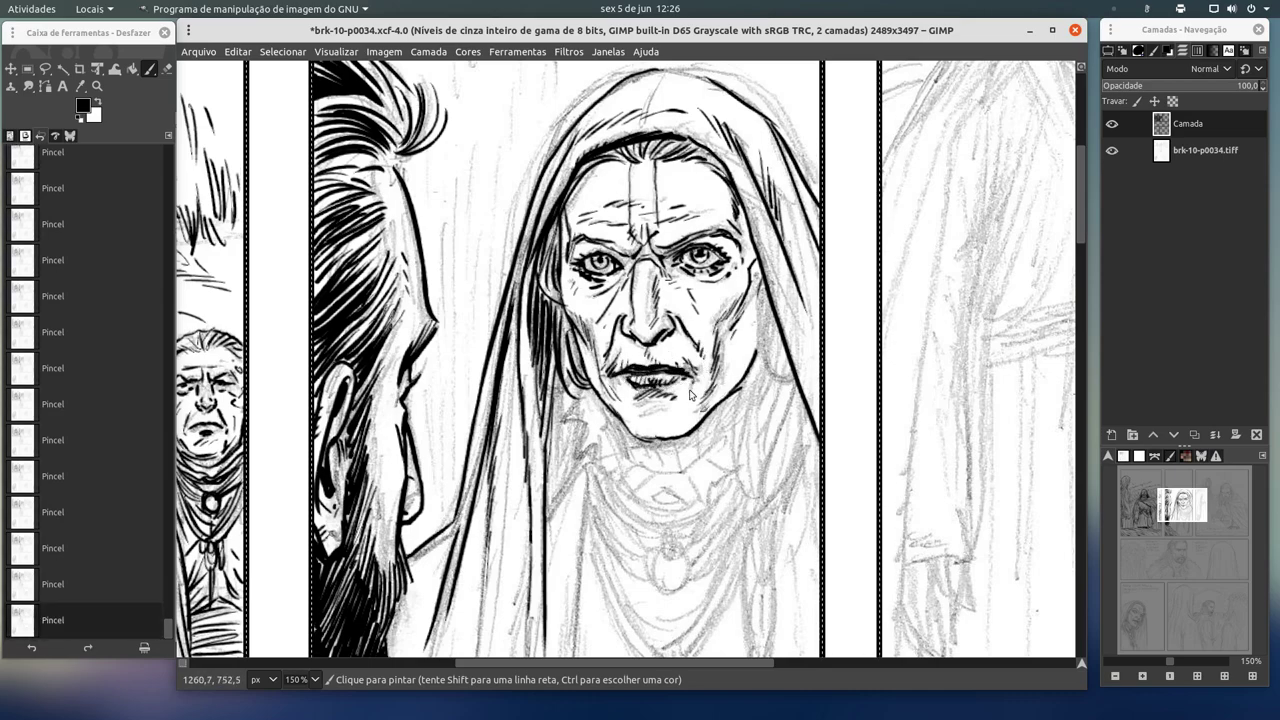
pyautogui.click(167, 69)
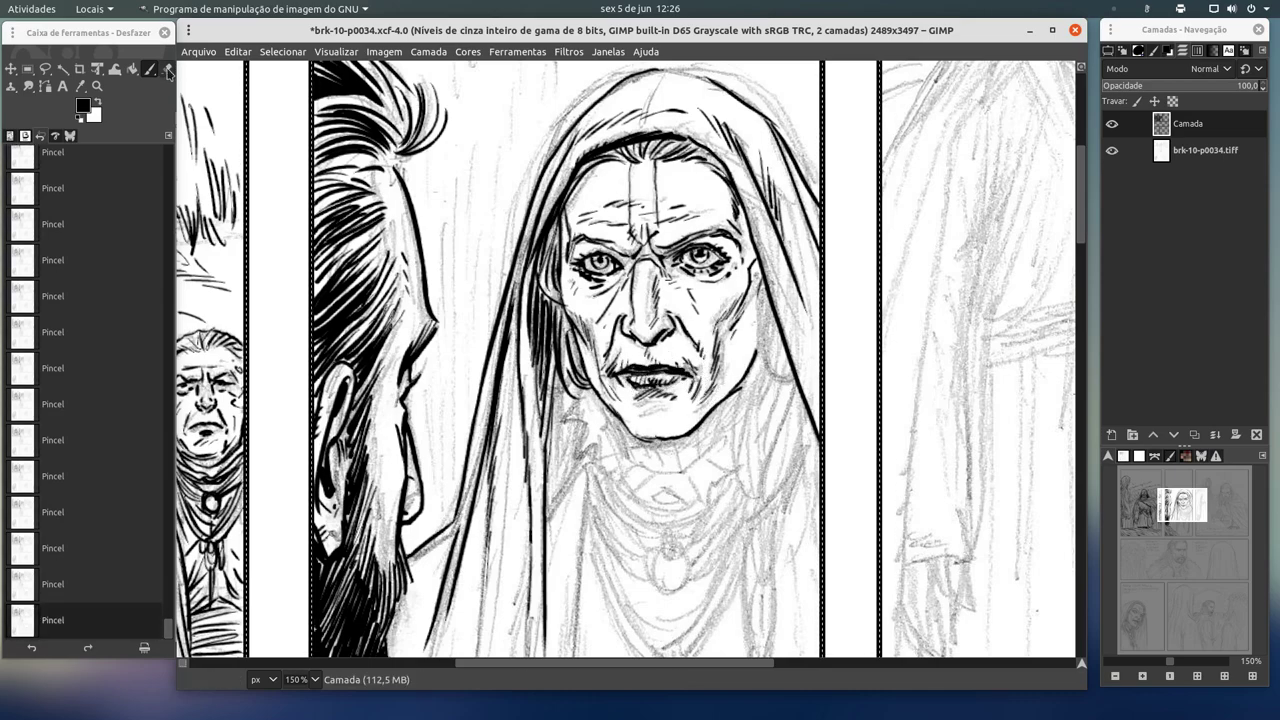
# Erase the stray hatching to the right of the mouth.
pyautogui.moveTo(684, 364); pyautogui.dragTo(694, 370)
pyautogui.moveTo(690, 364)
pyautogui.mouseDown()
pyautogui.moveTo(682, 372)
pyautogui.moveTo(696, 372)
pyautogui.mouseUp()
pyautogui.click(150, 70)
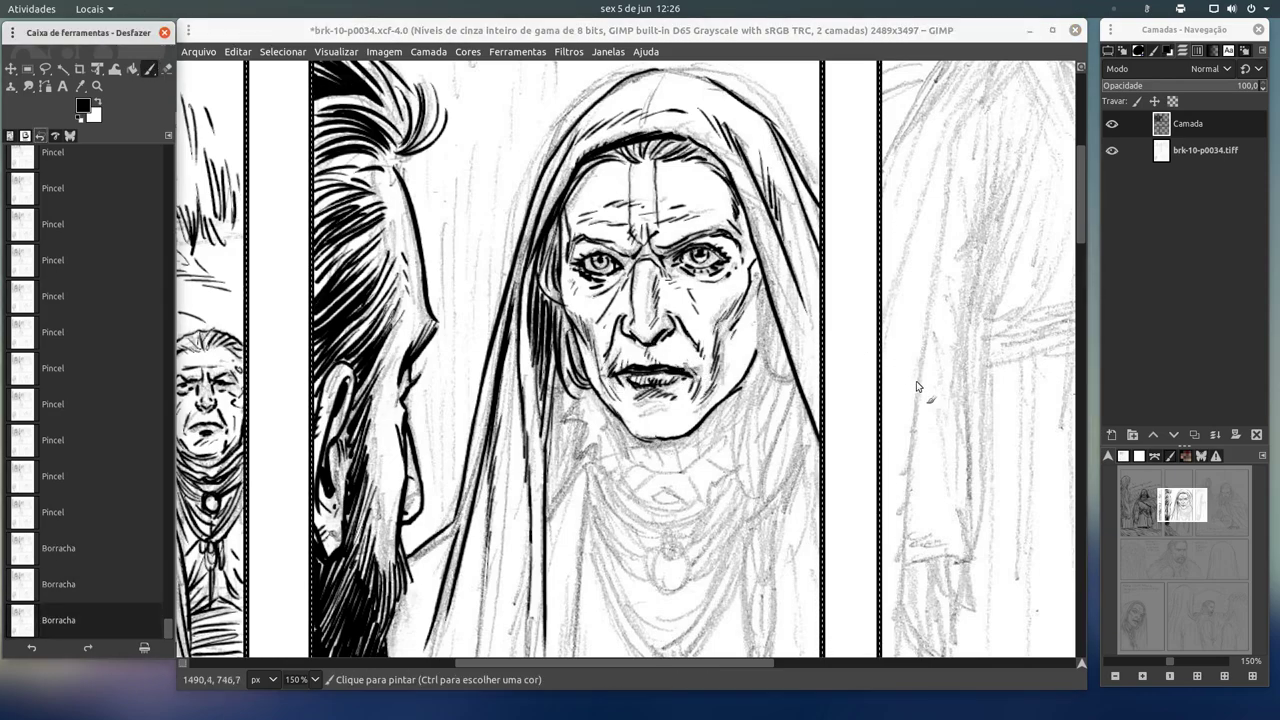
# Hatch shading under and to the right of the chin.
pyautogui.moveTo(630, 433); pyautogui.dragTo(610, 417)
pyautogui.moveTo(632, 460); pyautogui.dragTo(621, 422)
pyautogui.moveTo(646, 464)
pyautogui.mouseDown()
pyautogui.moveTo(633, 430)
pyautogui.moveTo(684, 434)
pyautogui.moveTo(700, 410)
pyautogui.mouseUp()
pyautogui.moveTo(728, 440)
pyautogui.mouseDown()
pyautogui.moveTo(718, 398)
pyautogui.moveTo(722, 412)
pyautogui.mouseUp()
pyautogui.moveTo(668, 472)
pyautogui.mouseDown()
pyautogui.moveTo(648, 442)
pyautogui.moveTo(630, 446)
pyautogui.mouseUp()
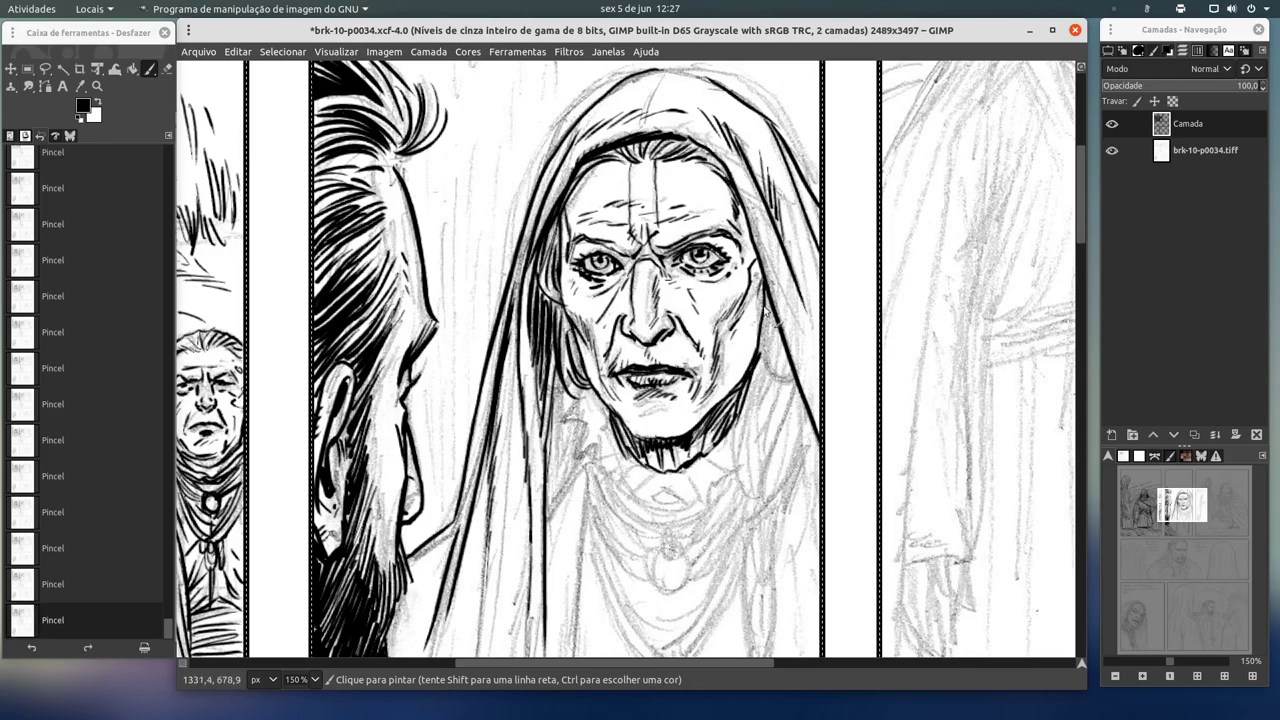
# Hatch the neck and hair on the right, ink the braid edge, and shade the jaw and chin.
pyautogui.moveTo(770, 462)
pyautogui.mouseDown()
pyautogui.moveTo(782, 360)
pyautogui.moveTo(796, 380)
pyautogui.mouseUp()
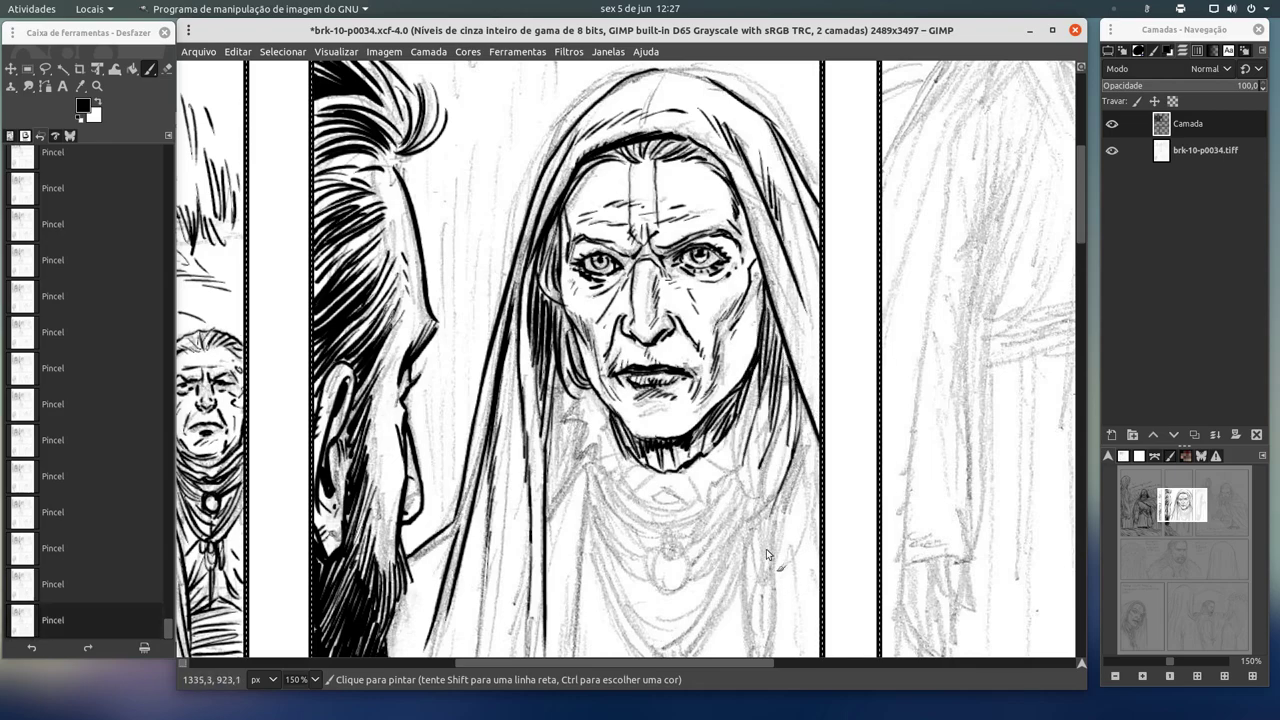
pyautogui.moveTo(755, 428)
pyautogui.mouseDown()
pyautogui.moveTo(752, 508)
pyautogui.moveTo(768, 520)
pyautogui.moveTo(800, 446)
pyautogui.moveTo(750, 532)
pyautogui.moveTo(756, 568)
pyautogui.mouseUp()
pyautogui.moveTo(766, 572)
pyautogui.mouseDown()
pyautogui.moveTo(754, 552)
pyautogui.moveTo(758, 632)
pyautogui.moveTo(773, 643)
pyautogui.mouseUp()
pyautogui.moveTo(795, 522); pyautogui.dragTo(774, 618)
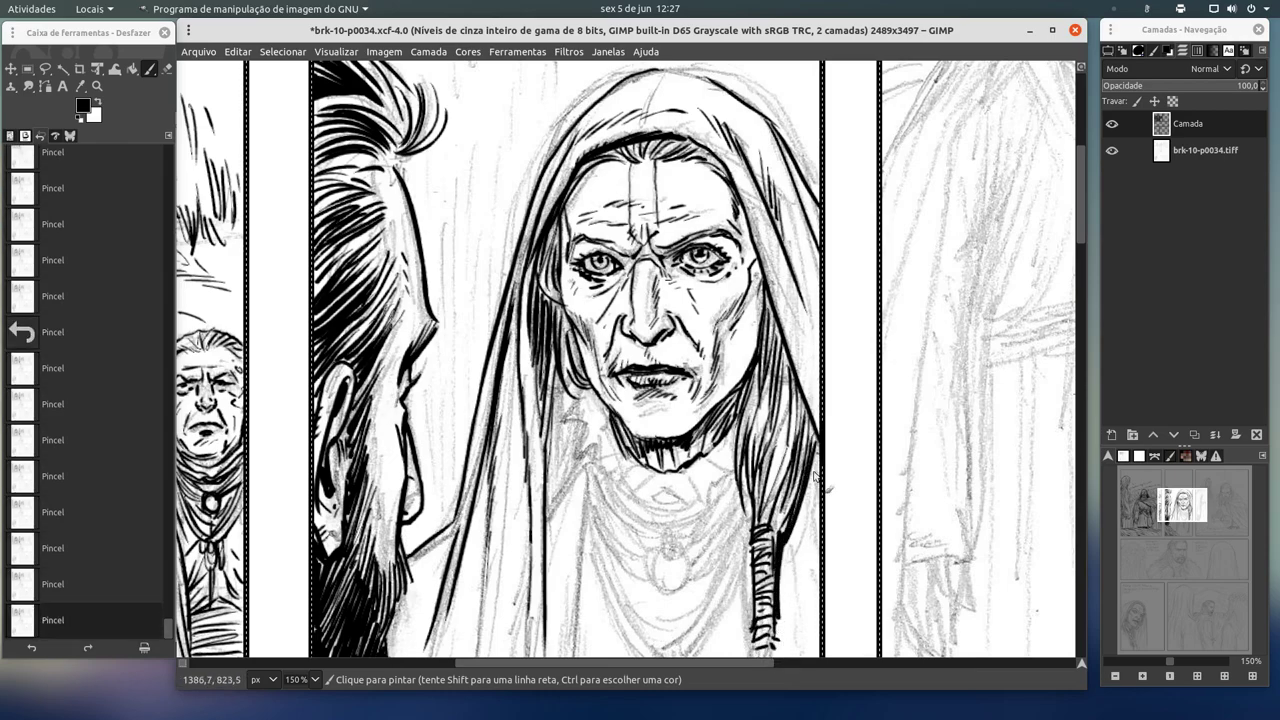
pyautogui.moveTo(590, 388)
pyautogui.mouseDown()
pyautogui.moveTo(572, 444)
pyautogui.moveTo(610, 478)
pyautogui.mouseUp()
pyautogui.moveTo(596, 420)
pyautogui.mouseDown()
pyautogui.moveTo(630, 482)
pyautogui.moveTo(694, 510)
pyautogui.moveTo(734, 446)
pyautogui.mouseUp()
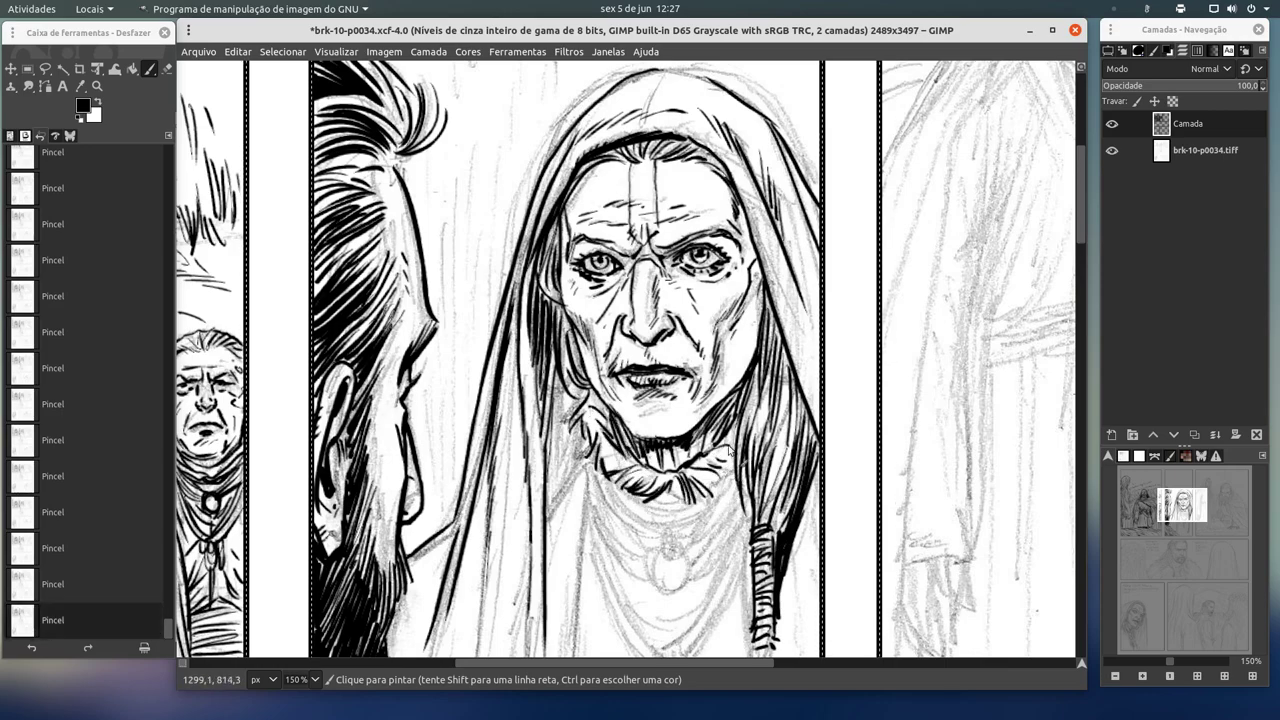
# Ink the neckerchief folds in bold black strokes.
pyautogui.moveTo(680, 496)
pyautogui.mouseDown()
pyautogui.moveTo(714, 516)
pyautogui.moveTo(734, 474)
pyautogui.mouseUp()
pyautogui.moveTo(656, 496); pyautogui.dragTo(700, 522)
pyautogui.moveTo(614, 486); pyautogui.dragTo(644, 510)
pyautogui.moveTo(724, 490); pyautogui.dragTo(674, 514)
pyautogui.moveTo(606, 480)
pyautogui.mouseDown()
pyautogui.moveTo(652, 522)
pyautogui.moveTo(648, 506)
pyautogui.moveTo(672, 604)
pyautogui.mouseUp()
# Ink the thick oval pendant outline, darken the collar around it and hatch the robe below.
pyautogui.moveTo(650, 580); pyautogui.dragTo(676, 612)
pyautogui.moveTo(686, 540)
pyautogui.mouseDown()
pyautogui.moveTo(745, 485)
pyautogui.moveTo(720, 545)
pyautogui.moveTo(726, 501)
pyautogui.mouseUp()
pyautogui.moveTo(615, 520)
pyautogui.mouseDown()
pyautogui.moveTo(645, 552)
pyautogui.moveTo(730, 545)
pyautogui.moveTo(650, 560)
pyautogui.mouseUp()
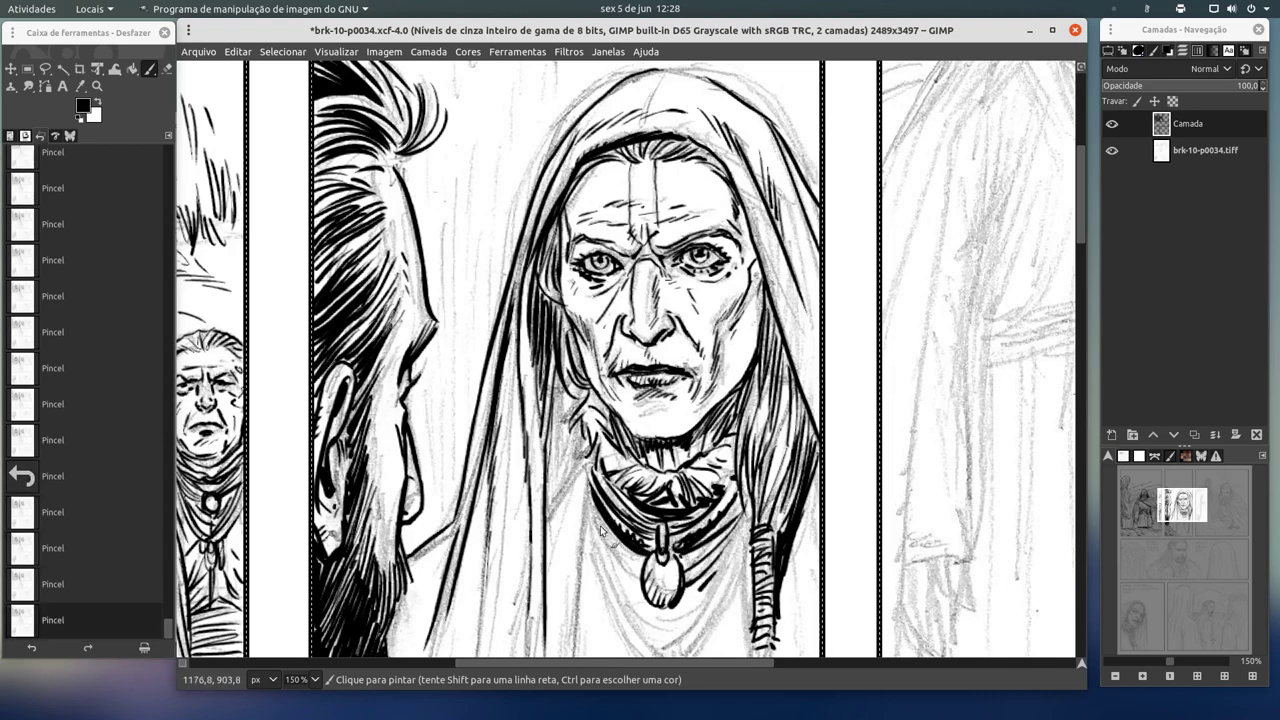
pyautogui.moveTo(596, 495); pyautogui.dragTo(645, 600)
pyautogui.moveTo(600, 535); pyautogui.dragTo(638, 632)
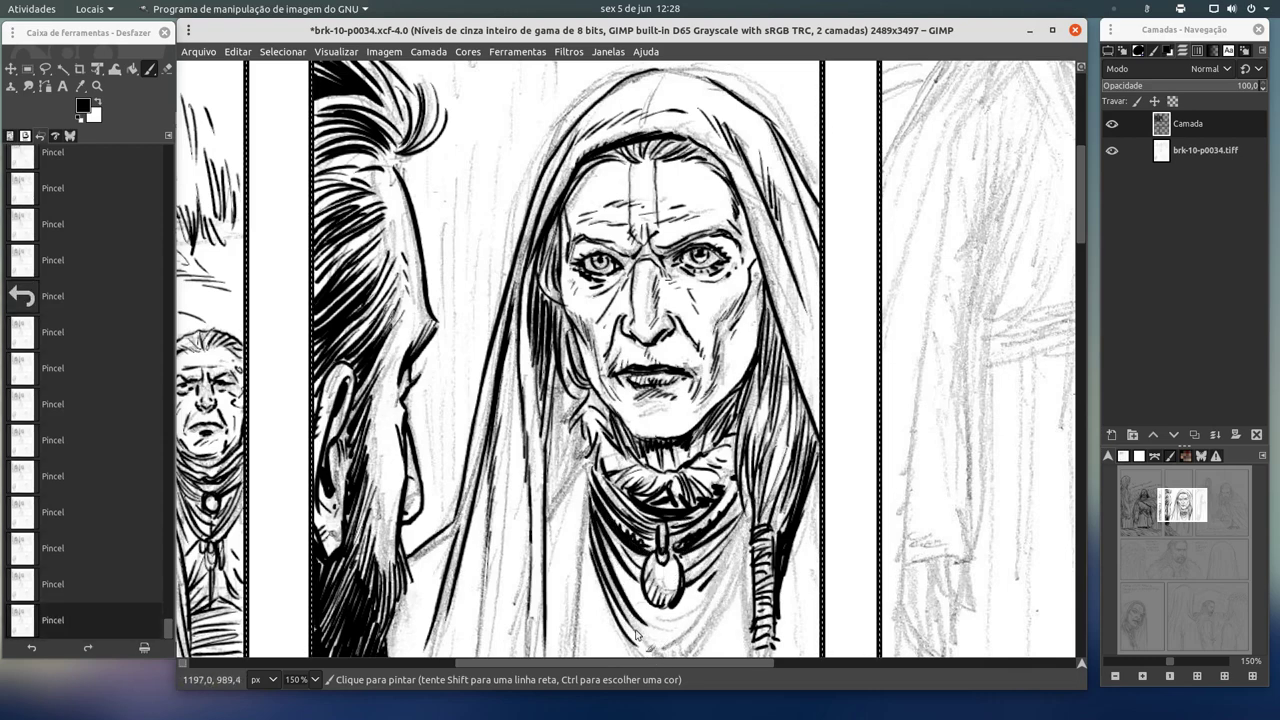
pyautogui.moveTo(718, 586); pyautogui.dragTo(664, 652)
pyautogui.moveTo(706, 598); pyautogui.dragTo(678, 620)
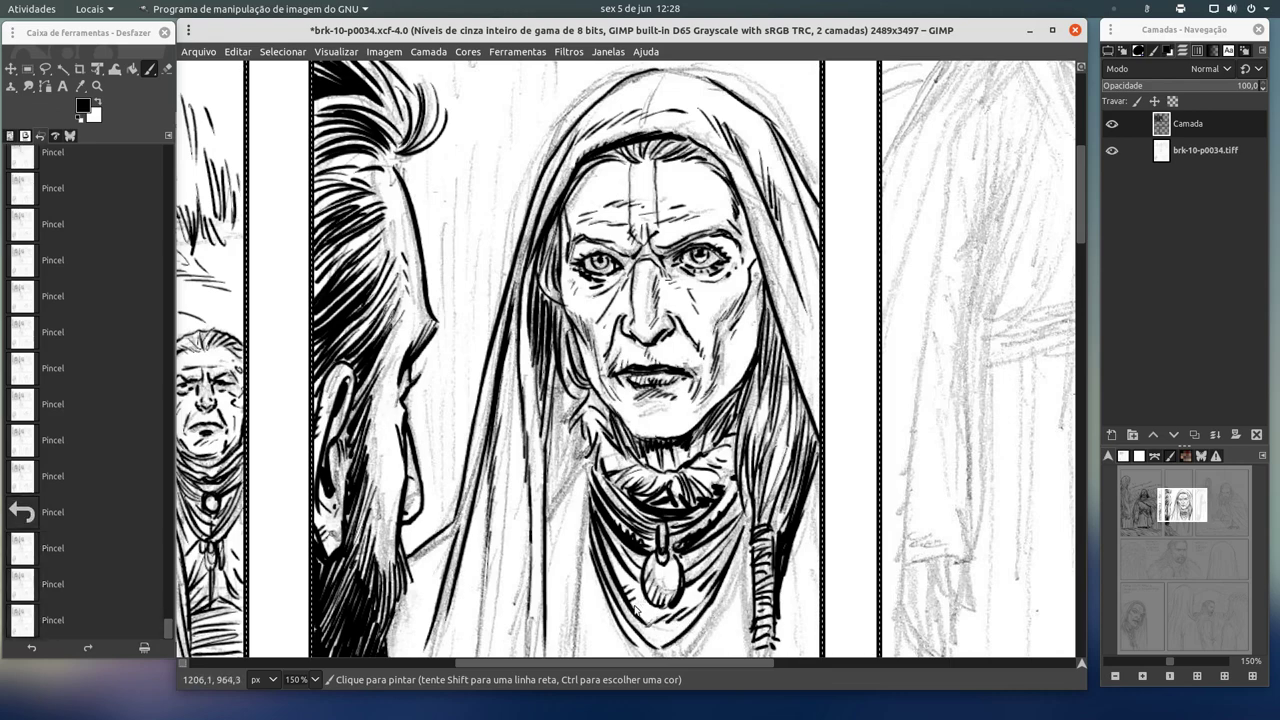
# Hatch the hood left of the collar and face, undoing the last stray strokes.
pyautogui.moveTo(592, 514); pyautogui.dragTo(576, 648)
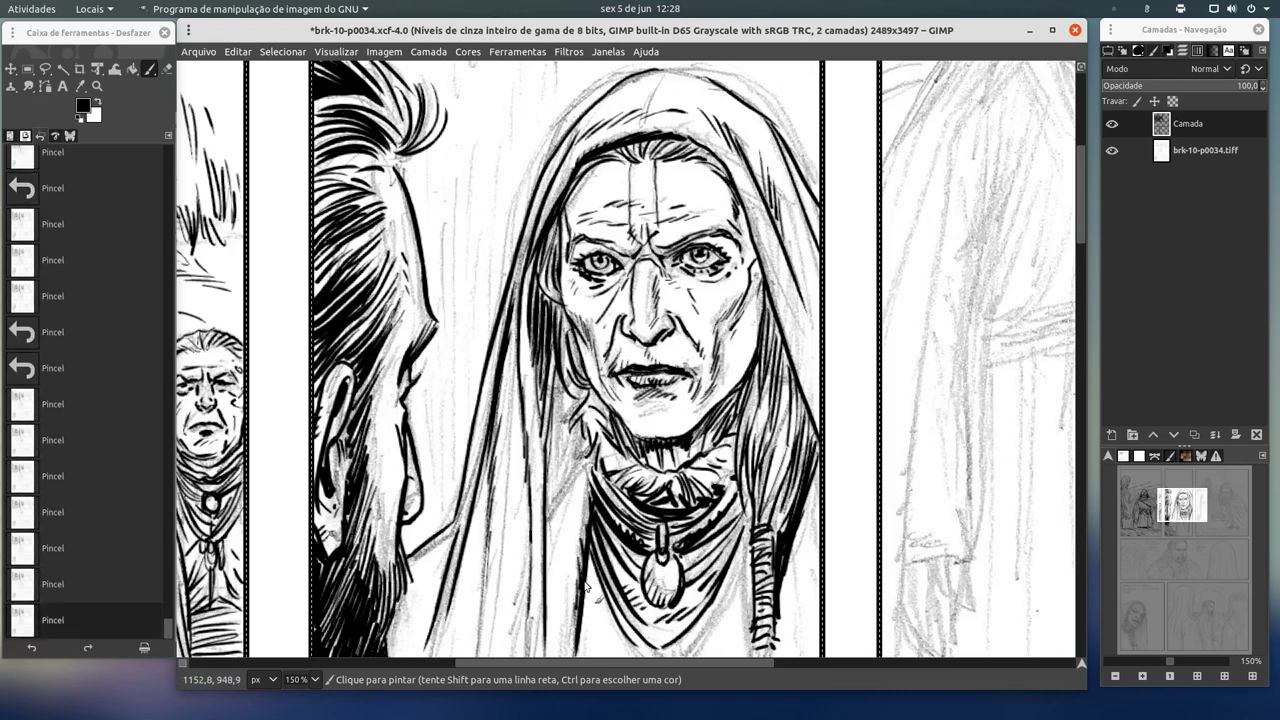
pyautogui.moveTo(572, 497)
pyautogui.mouseDown()
pyautogui.moveTo(548, 543)
pyautogui.moveTo(548, 630)
pyautogui.mouseUp()
pyautogui.moveTo(574, 578)
pyautogui.mouseDown()
pyautogui.moveTo(548, 612)
pyautogui.moveTo(544, 648)
pyautogui.mouseUp()
pyautogui.moveTo(578, 528); pyautogui.dragTo(572, 544)
pyautogui.moveTo(568, 380); pyautogui.dragTo(550, 494)
pyautogui.moveTo(576, 420)
pyautogui.mouseDown()
pyautogui.moveTo(552, 502)
pyautogui.moveTo(574, 490)
pyautogui.mouseUp()
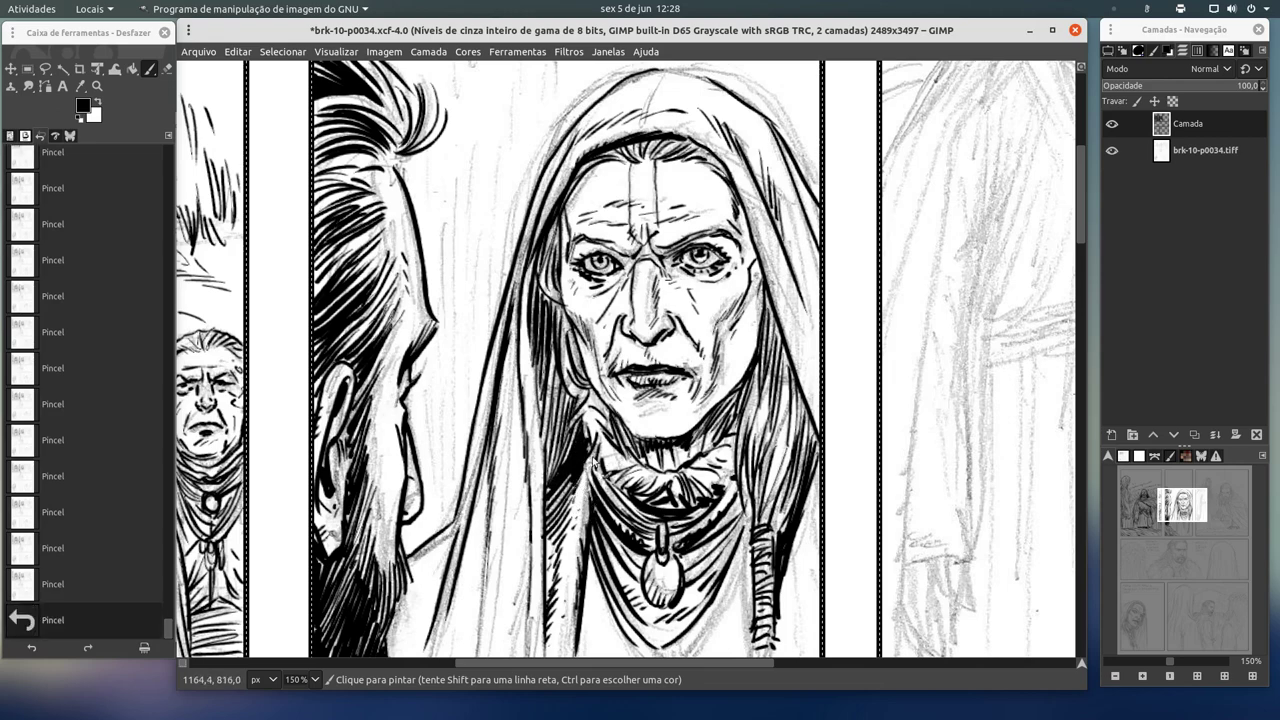
pyautogui.moveTo(598, 448); pyautogui.dragTo(588, 512)
pyautogui.hotkey('ctrl', 'z')
pyautogui.hotkey('ctrl', 'z')
pyautogui.hotkey('ctrl', 'z')
pyautogui.hotkey('ctrl', 'z')
pyautogui.hotkey('ctrl', 'z')
pyautogui.hotkey('ctrl', 'z')
pyautogui.hotkey('ctrl', 'z')
pyautogui.hotkey('ctrl', 'z')
pyautogui.hotkey('ctrl', 'z')
pyautogui.hotkey('ctrl', 'z')
pyautogui.hotkey('ctrl', 'z')
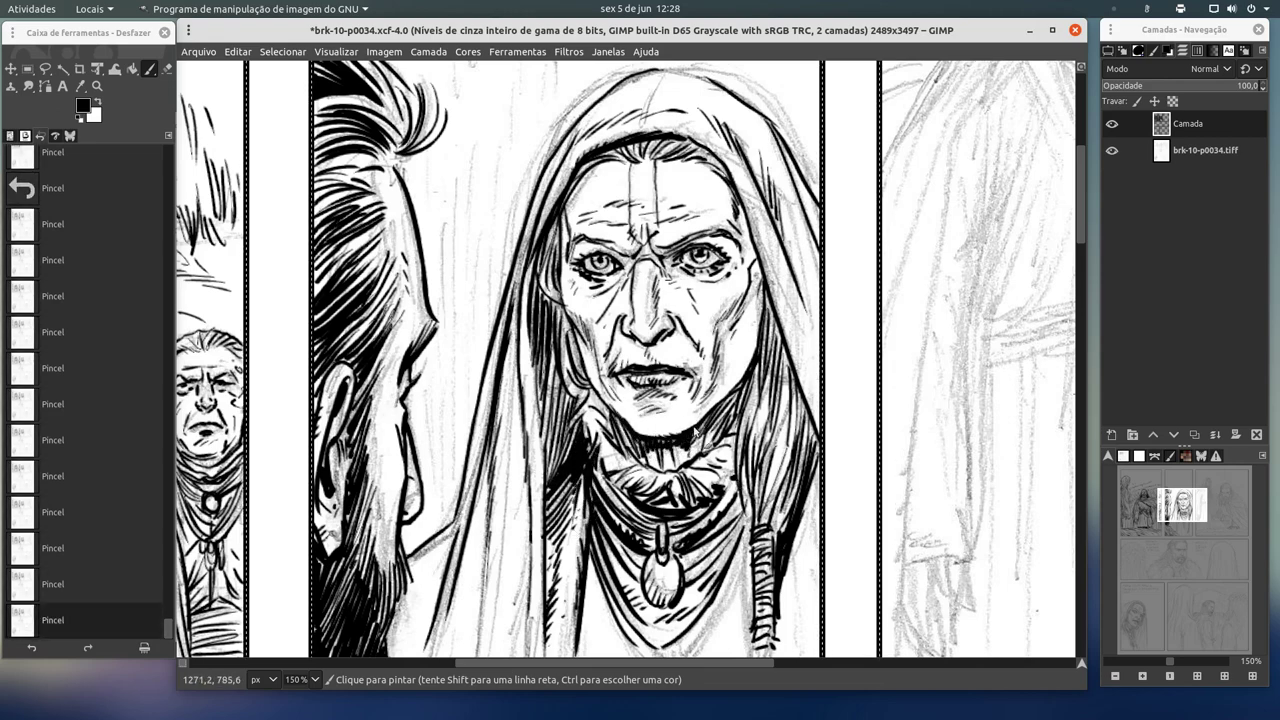
# Add right-cheek wrinkles and thin vertical background hatching left of the hood.
pyautogui.moveTo(752, 262)
pyautogui.mouseDown()
pyautogui.moveTo(778, 284)
pyautogui.moveTo(748, 334)
pyautogui.mouseUp()
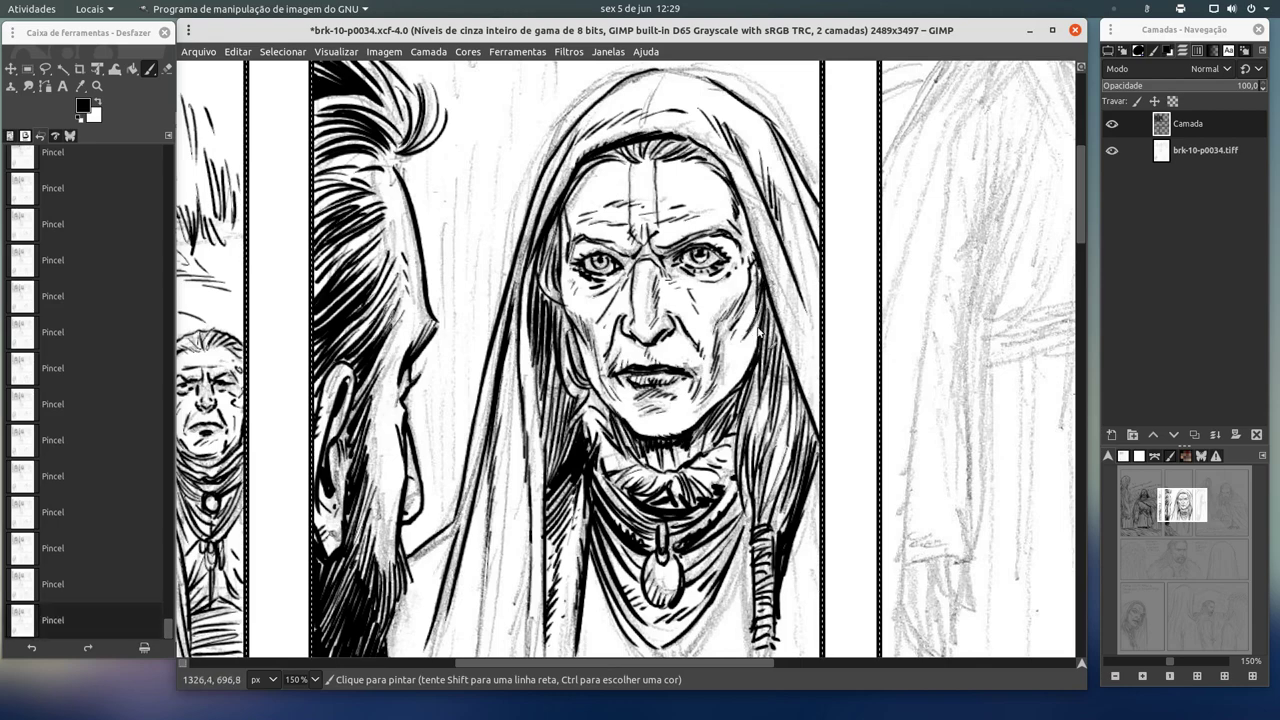
pyautogui.moveTo(460, 88); pyautogui.dragTo(455, 236)
pyautogui.moveTo(478, 172)
pyautogui.mouseDown()
pyautogui.moveTo(471, 252)
pyautogui.moveTo(497, 316)
pyautogui.moveTo(452, 468)
pyautogui.mouseUp()
pyautogui.moveTo(464, 408); pyautogui.dragTo(458, 482)
pyautogui.moveTo(451, 360); pyautogui.dragTo(441, 452)
pyautogui.moveTo(443, 408); pyautogui.dragTo(420, 544)
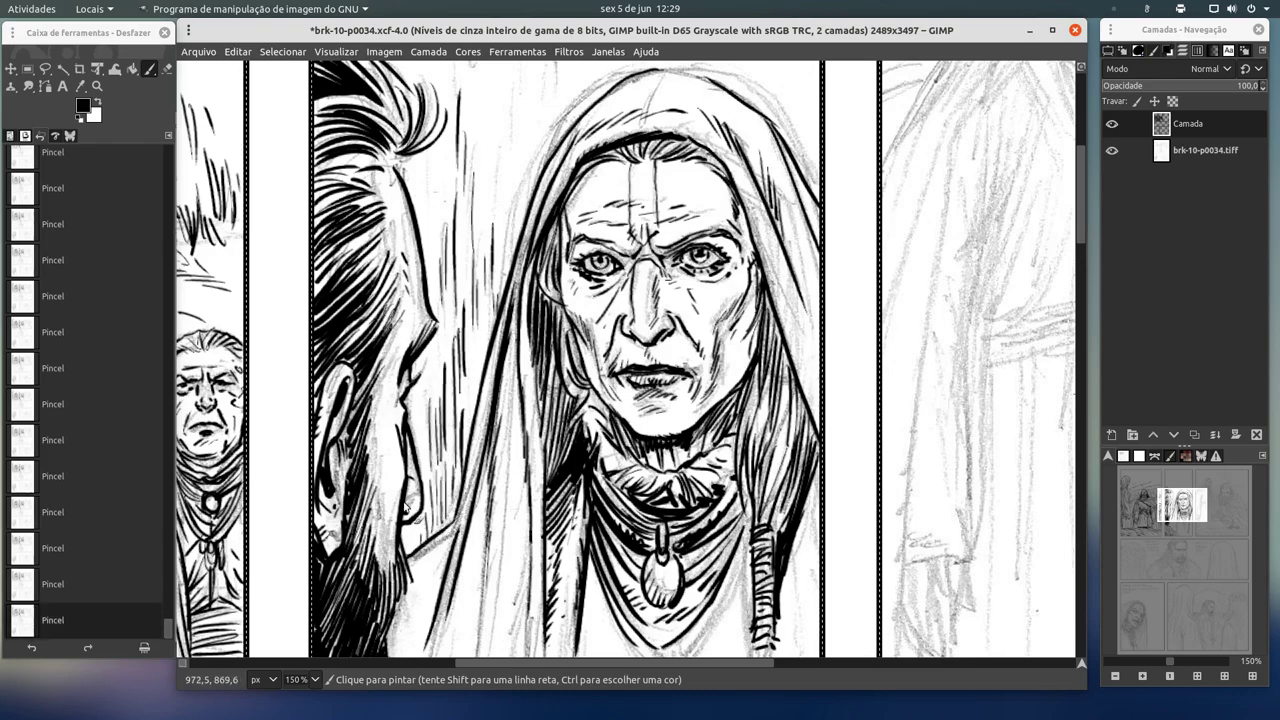
pyautogui.scroll(-5, 969, 524)
pyautogui.click(607, 443)
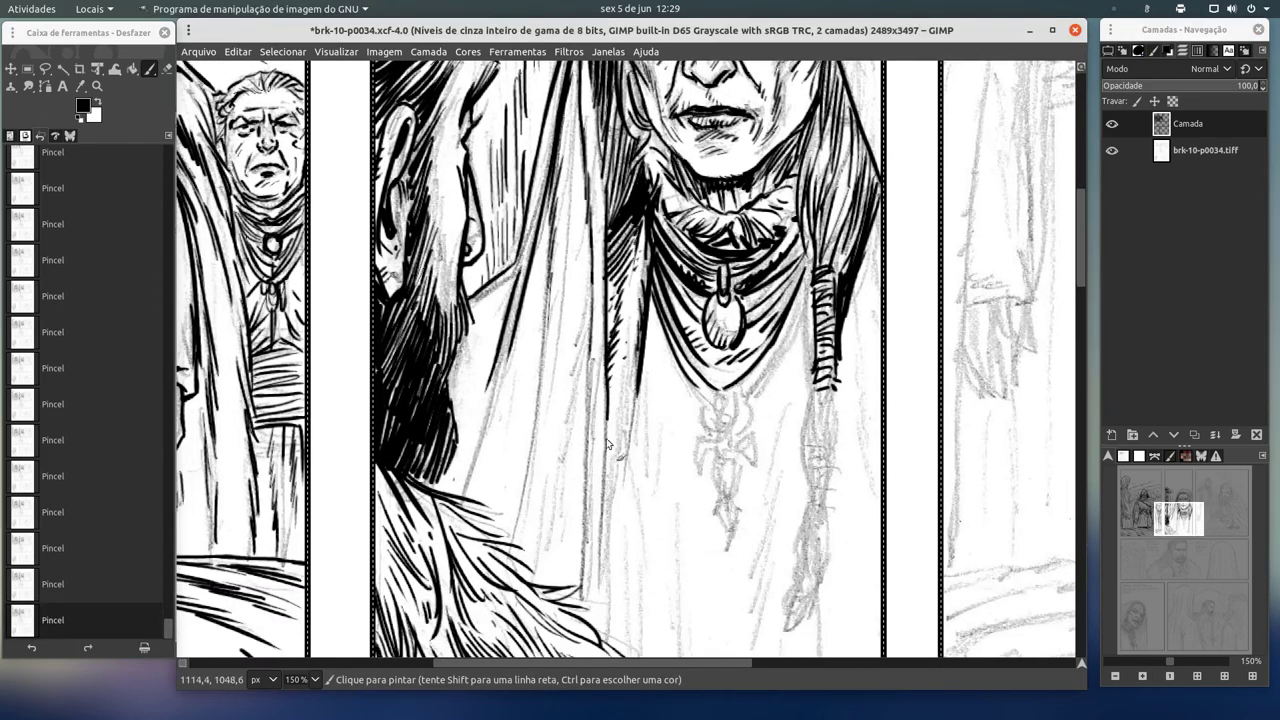
# Ink long fold lines down the robe's left side.
pyautogui.moveTo(591, 345); pyautogui.dragTo(576, 582)
pyautogui.moveTo(582, 298); pyautogui.dragTo(552, 564)
pyautogui.moveTo(562, 232); pyautogui.dragTo(530, 442)
pyautogui.moveTo(572, 258); pyautogui.dragTo(542, 448)
pyautogui.moveTo(488, 388); pyautogui.dragTo(450, 494)
pyautogui.moveTo(491, 320); pyautogui.dragTo(468, 376)
pyautogui.moveTo(643, 370); pyautogui.dragTo(615, 587)
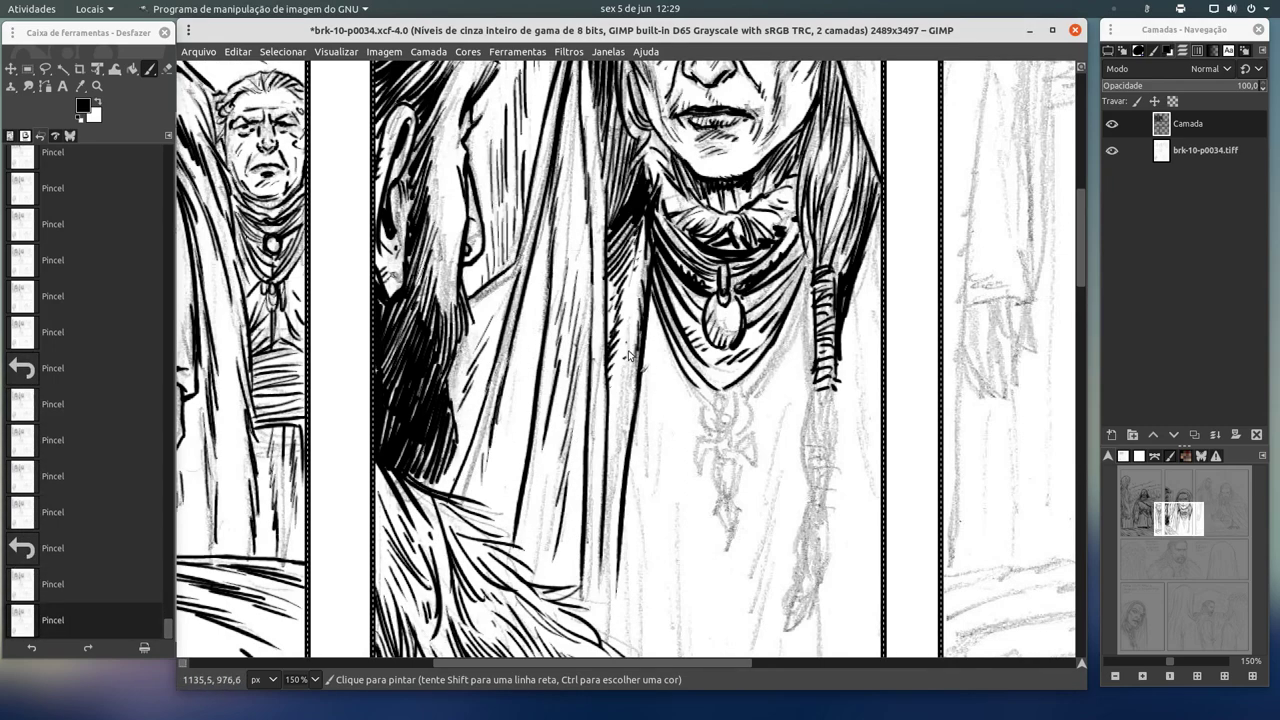
# Ink and reinforce the robe folds running down the middle and right of centre.
pyautogui.moveTo(636, 434); pyautogui.dragTo(618, 590)
pyautogui.moveTo(610, 532); pyautogui.dragTo(601, 620)
pyautogui.moveTo(614, 388); pyautogui.dragTo(605, 605)
pyautogui.moveTo(655, 340)
pyautogui.mouseDown()
pyautogui.moveTo(643, 530)
pyautogui.moveTo(660, 508)
pyautogui.mouseUp()
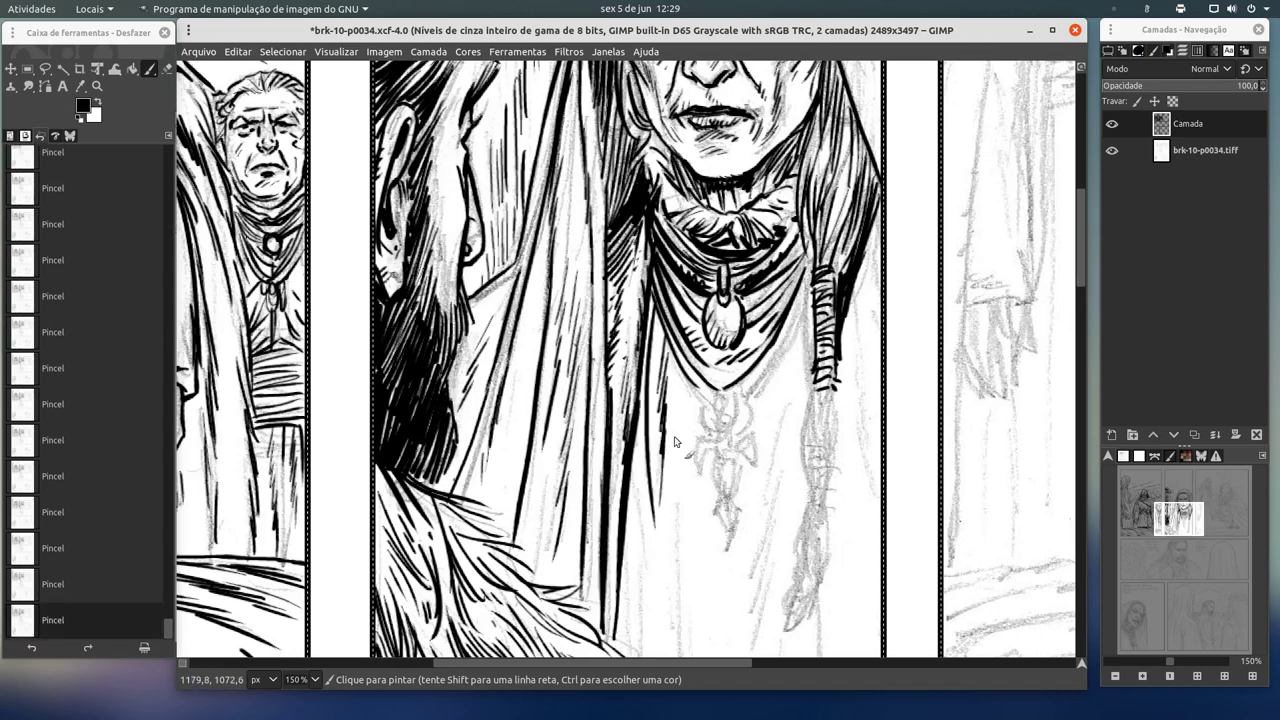
pyautogui.moveTo(672, 436); pyautogui.dragTo(684, 645)
pyautogui.moveTo(670, 536); pyautogui.dragTo(684, 645)
pyautogui.moveTo(684, 424); pyautogui.dragTo(645, 617)
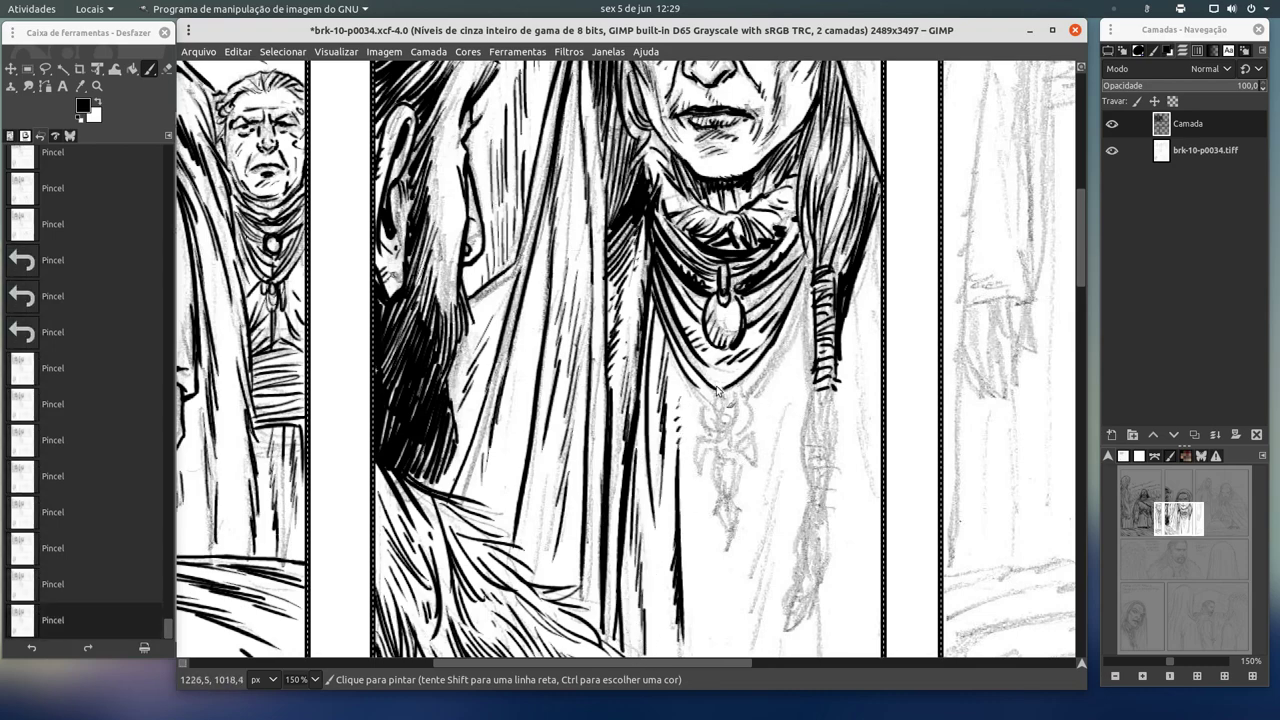
# Ink the arrow-shaped ornament below the necklace, touch up its loop, and edge and hatch the braid.
pyautogui.click(719, 397)
pyautogui.moveTo(718, 395); pyautogui.dragTo(731, 443)
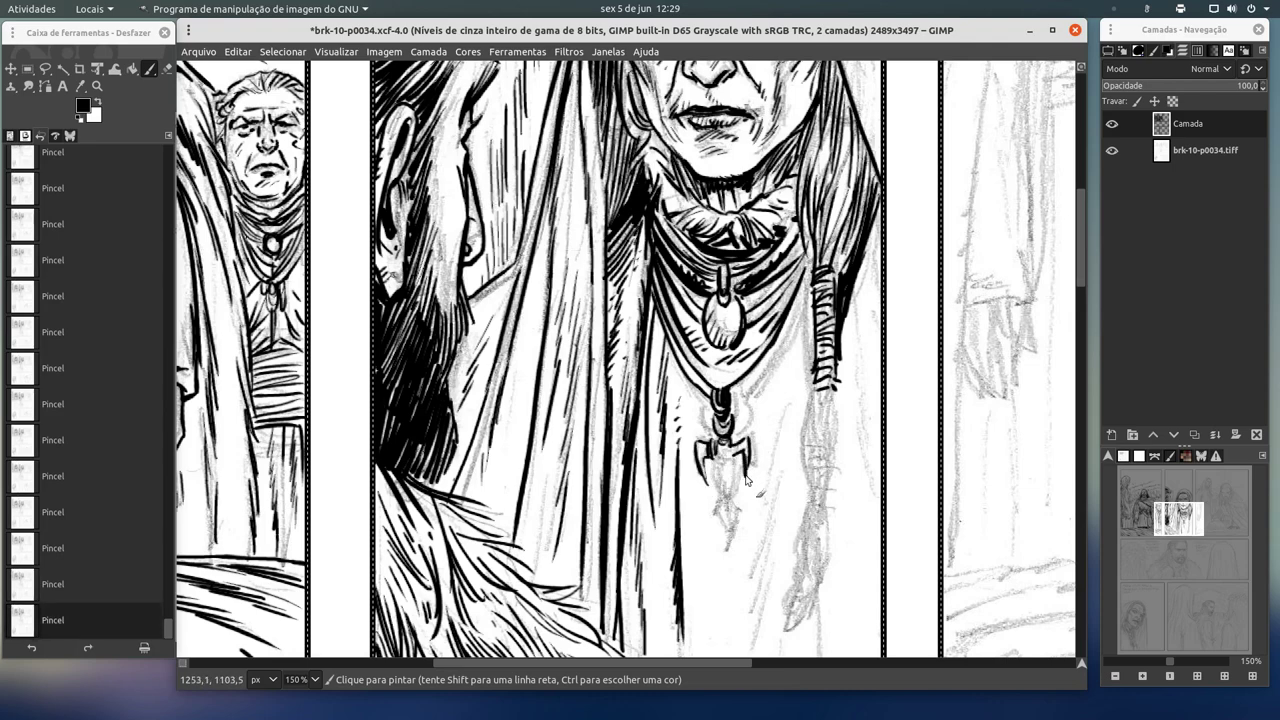
pyautogui.moveTo(718, 466)
pyautogui.mouseDown()
pyautogui.moveTo(740, 492)
pyautogui.moveTo(722, 512)
pyautogui.mouseUp()
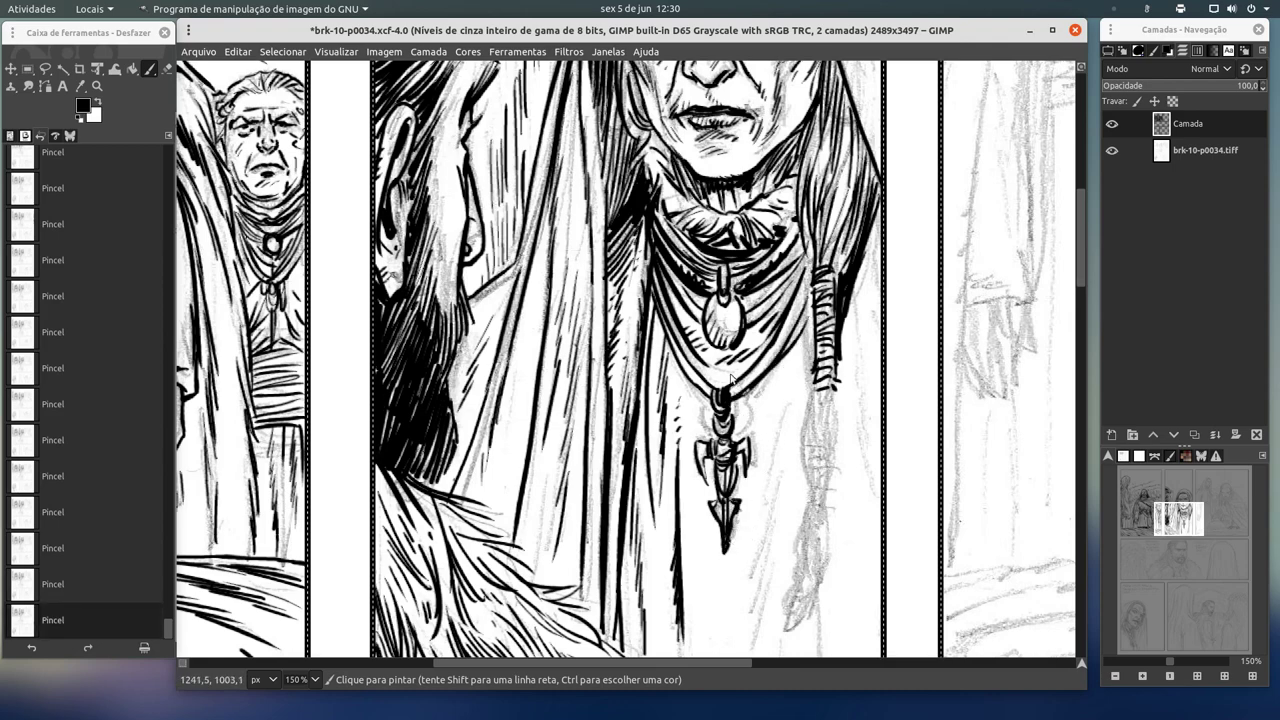
pyautogui.moveTo(710, 400)
pyautogui.mouseDown()
pyautogui.moveTo(686, 366)
pyautogui.moveTo(736, 372)
pyautogui.mouseUp()
pyautogui.moveTo(812, 324); pyautogui.dragTo(766, 418)
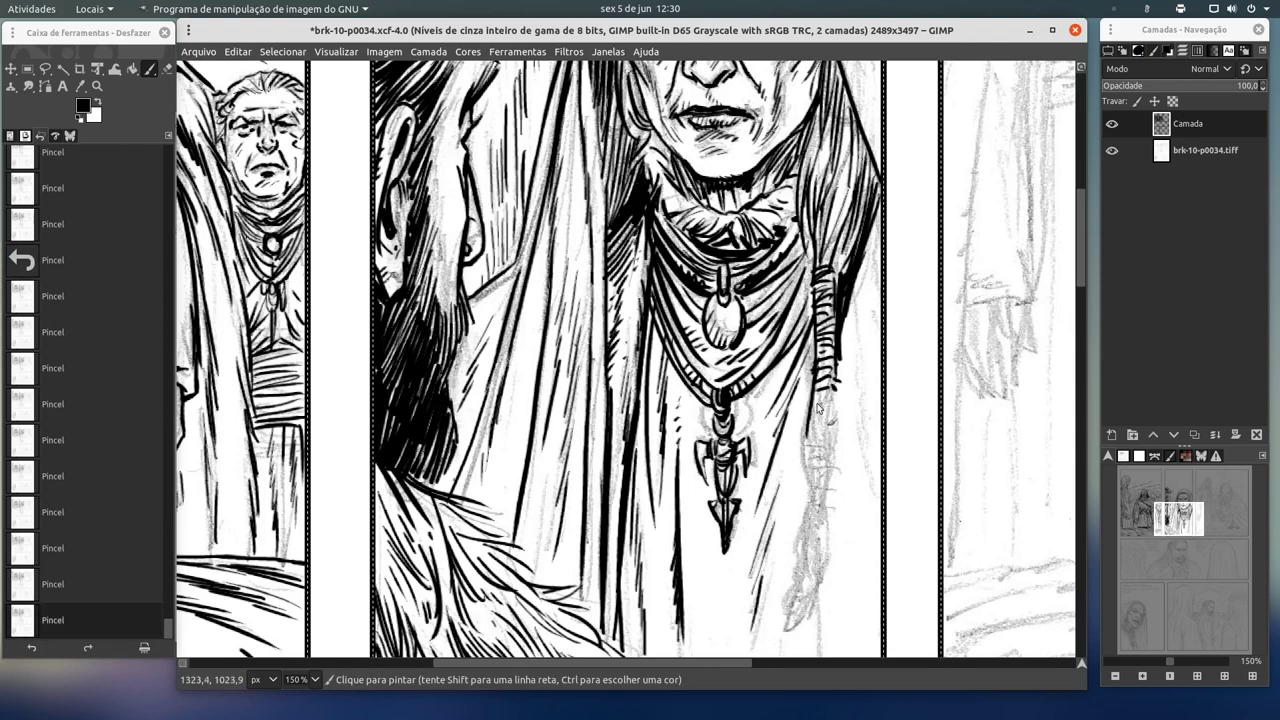
pyautogui.moveTo(812, 408)
pyautogui.mouseDown()
pyautogui.moveTo(830, 425)
pyautogui.moveTo(818, 586)
pyautogui.mouseUp()
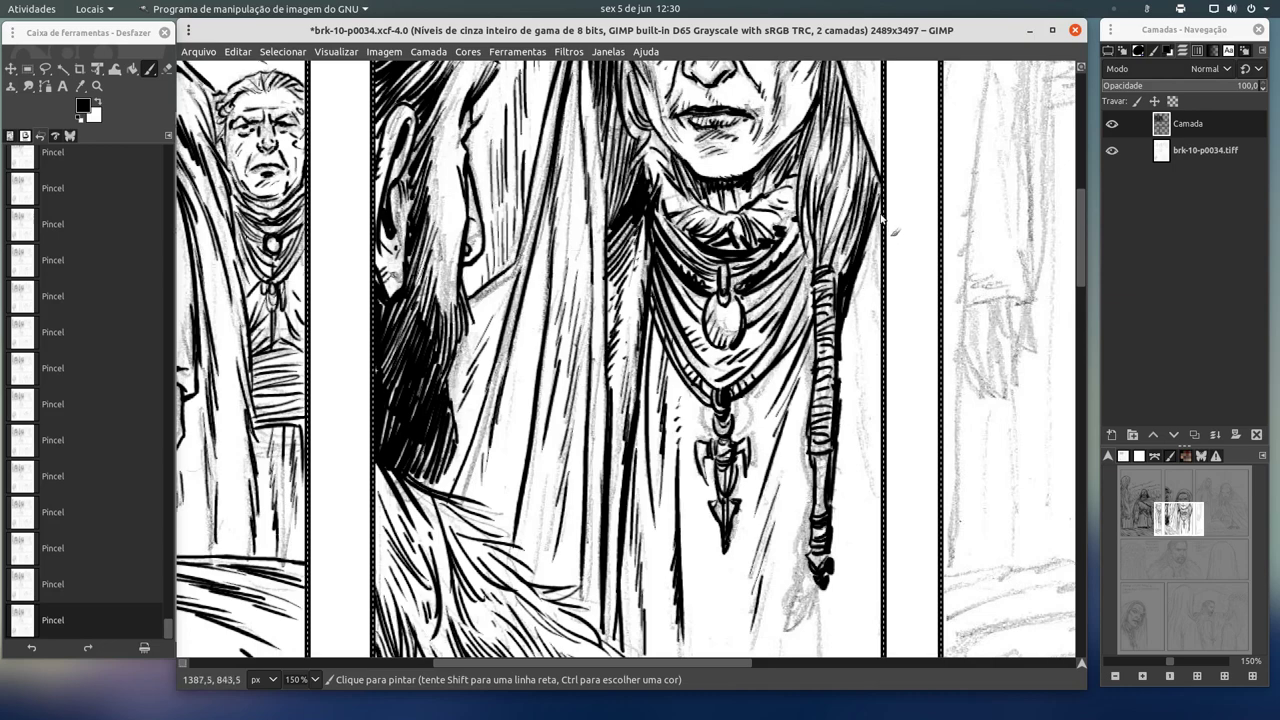
# Ink the braid's long right edge, then move the view back up to the face and hood.
pyautogui.moveTo(856, 298); pyautogui.dragTo(858, 610)
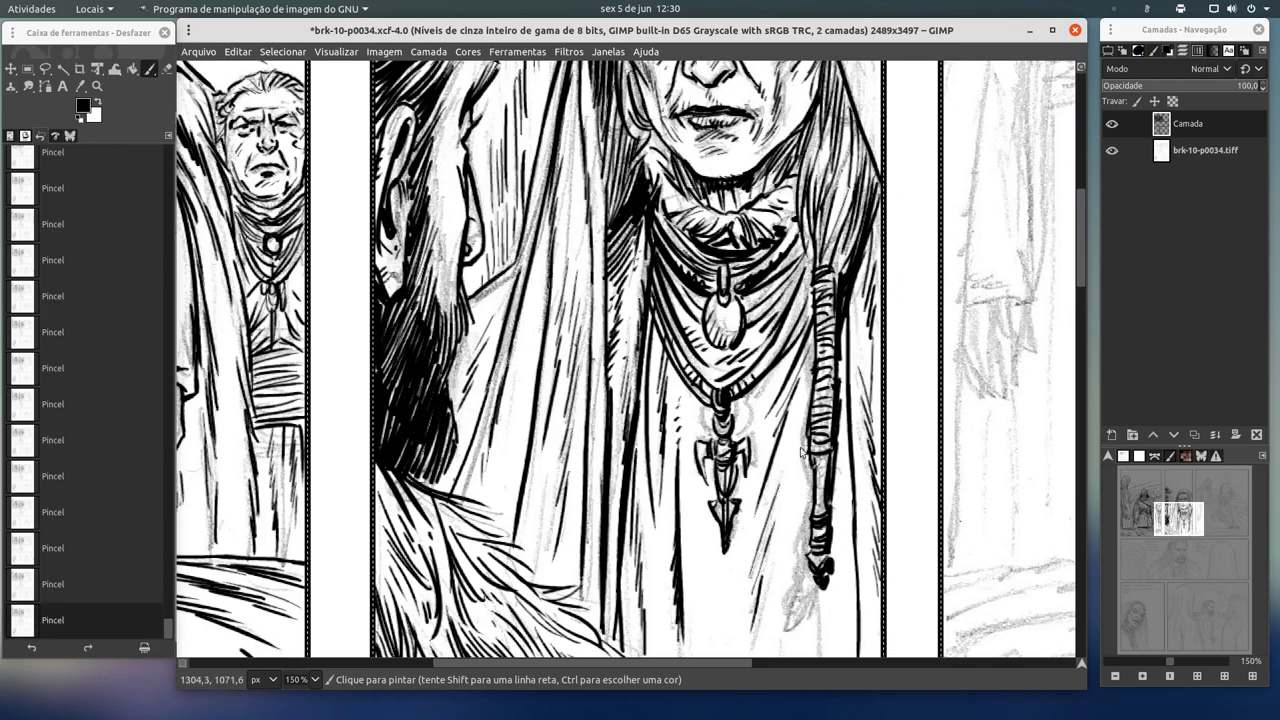
pyautogui.moveTo(1167, 525); pyautogui.dragTo(1178, 499)
pyautogui.click(465, 187)
# Draw vertical hatching strokes in the background above the hood, then thicken the hood's top line.
pyautogui.moveTo(466, 175); pyautogui.dragTo(462, 245)
pyautogui.moveTo(500, 118); pyautogui.dragTo(488, 182)
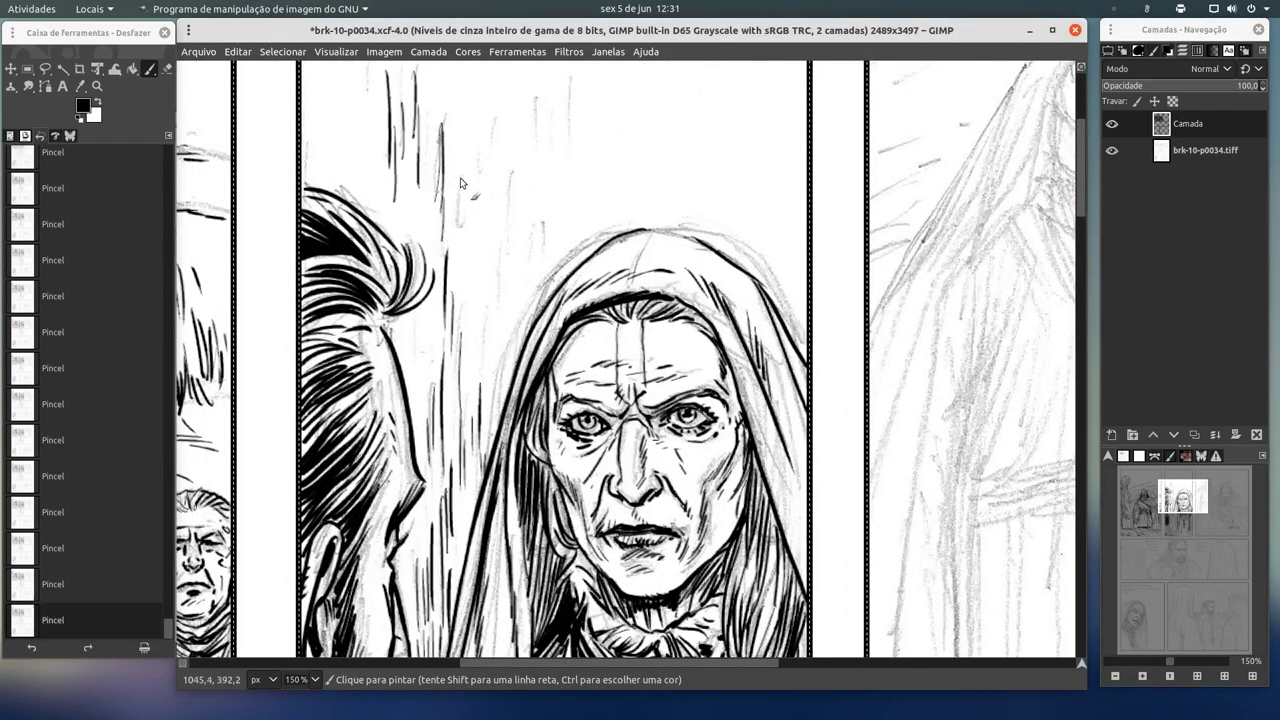
pyautogui.moveTo(540, 88)
pyautogui.mouseDown()
pyautogui.moveTo(534, 130)
pyautogui.moveTo(558, 165)
pyautogui.moveTo(490, 255)
pyautogui.mouseUp()
pyautogui.moveTo(516, 172); pyautogui.dragTo(512, 268)
pyautogui.moveTo(542, 228); pyautogui.dragTo(544, 246)
pyautogui.moveTo(555, 231); pyautogui.dragTo(556, 246)
pyautogui.moveTo(321, 112); pyautogui.dragTo(322, 140)
pyautogui.moveTo(709, 112); pyautogui.dragTo(716, 178)
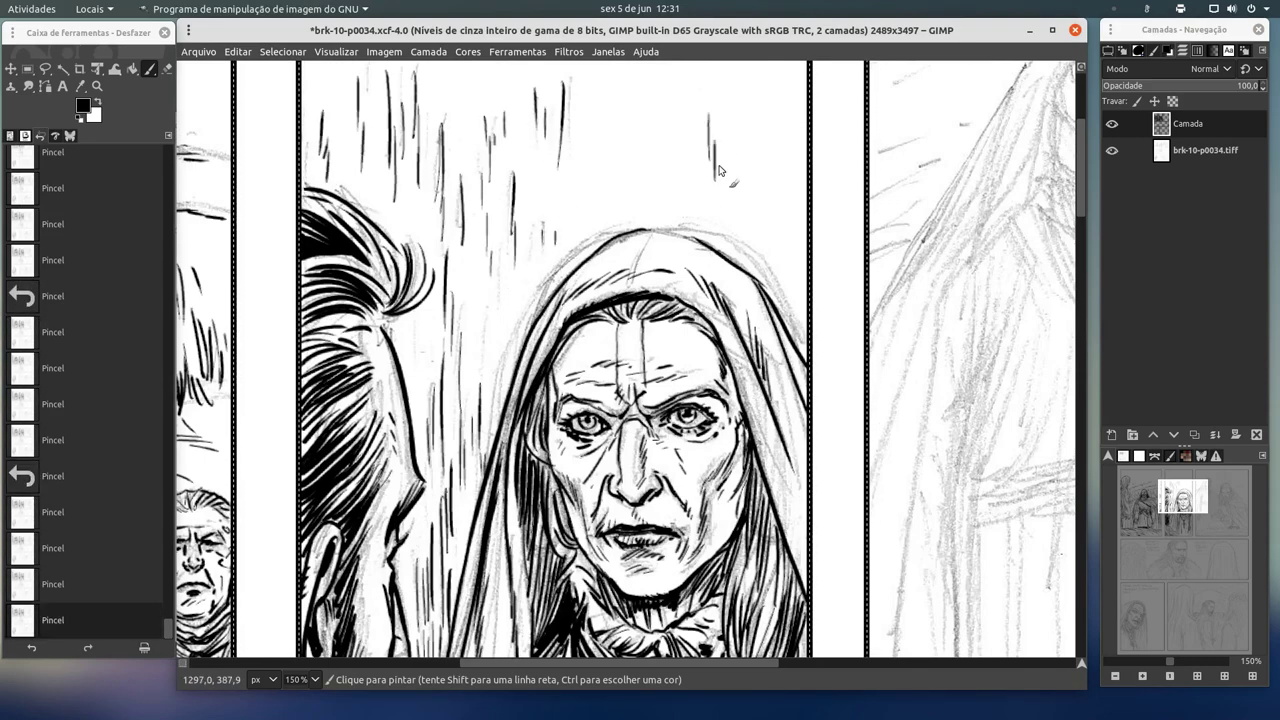
pyautogui.moveTo(632, 248); pyautogui.dragTo(627, 283)
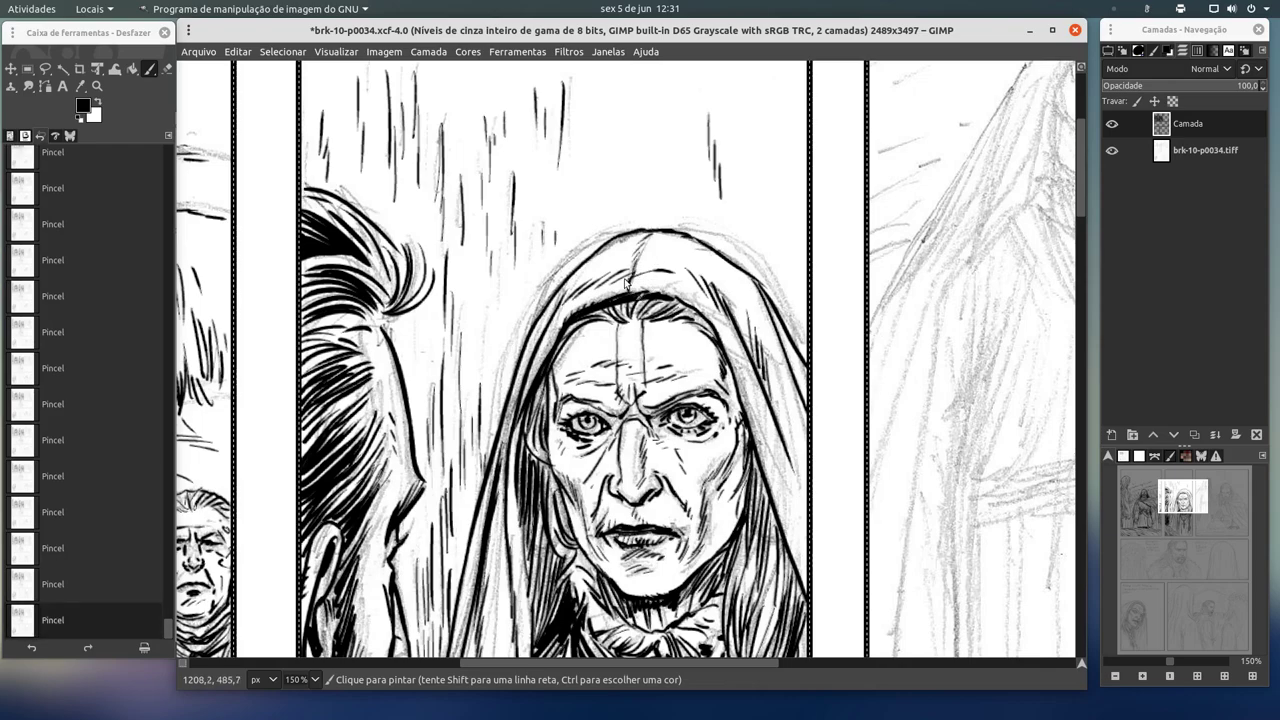
pyautogui.moveTo(700, 256); pyautogui.dragTo(661, 272)
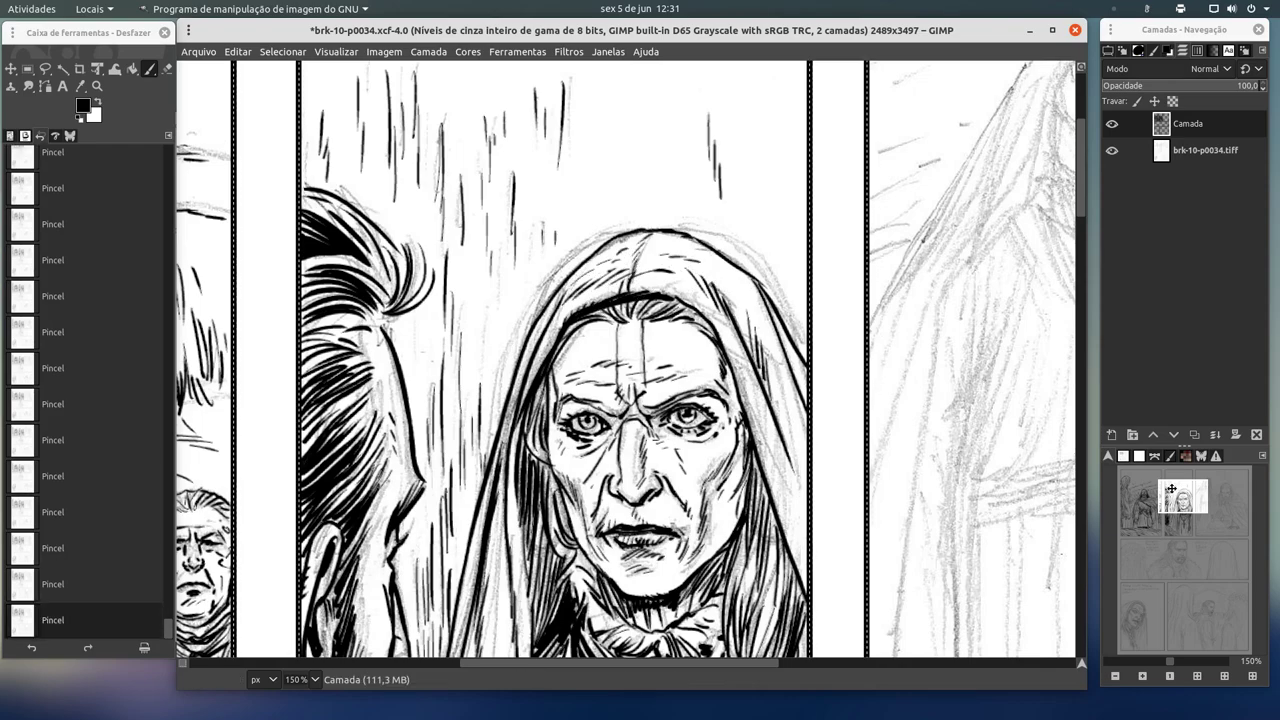
# Scroll back to the figure and darken the hair on the left with heavy hatching strokes.
pyautogui.scroll(5, 615, 262)
pyautogui.hscroll(2, 615, 262)
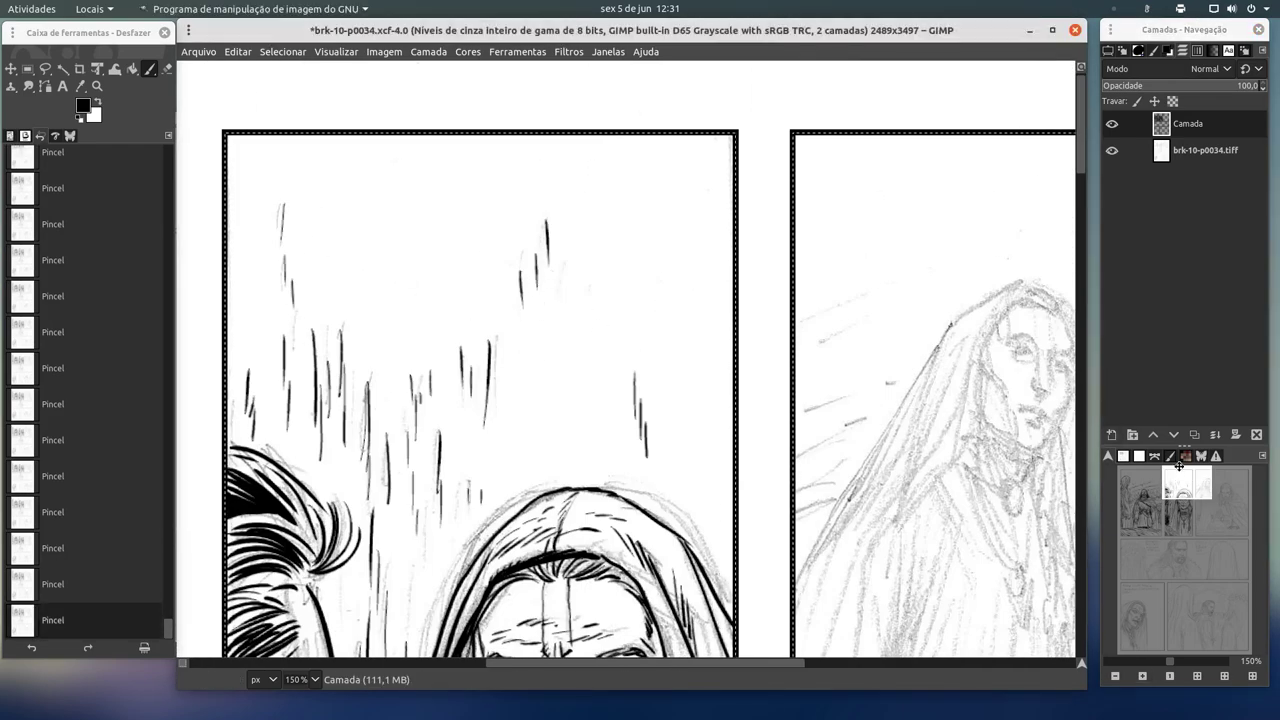
pyautogui.scroll(-6, 569, 330)
pyautogui.hscroll(-3, 569, 330)
pyautogui.scroll(-2, 569, 330)
pyautogui.scroll(-1, 569, 330)
pyautogui.moveTo(578, 391); pyautogui.dragTo(563, 455)
pyautogui.moveTo(582, 403); pyautogui.dragTo(577, 426)
pyautogui.moveTo(488, 462)
pyautogui.mouseDown()
pyautogui.moveTo(444, 430)
pyautogui.moveTo(430, 550)
pyautogui.mouseUp()
pyautogui.moveTo(478, 440); pyautogui.dragTo(473, 473)
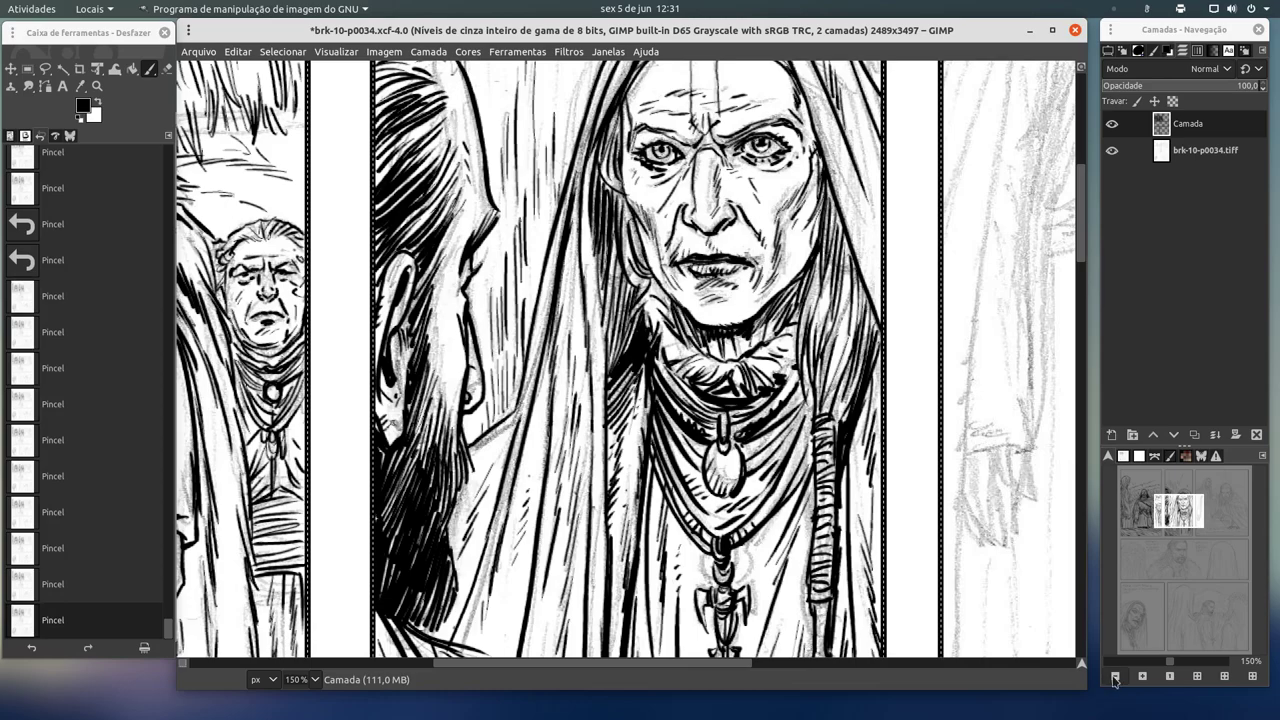
pyautogui.scroll(-2, 1178, 510)
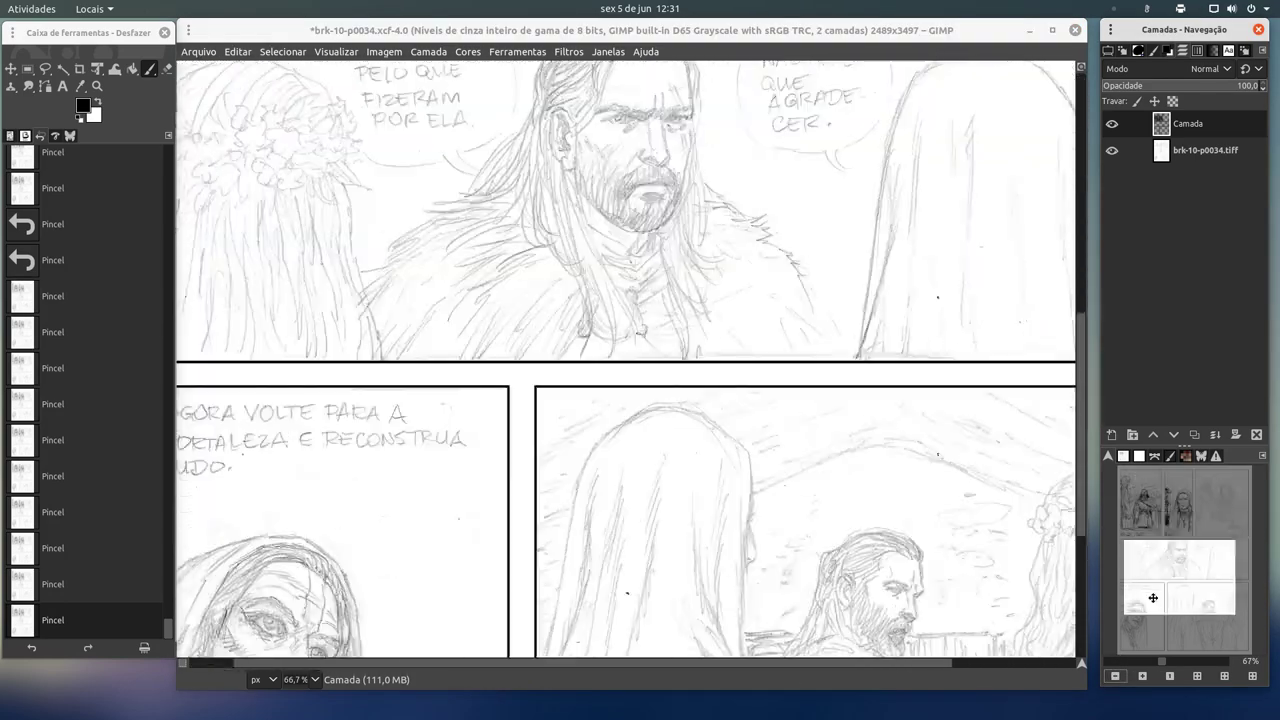